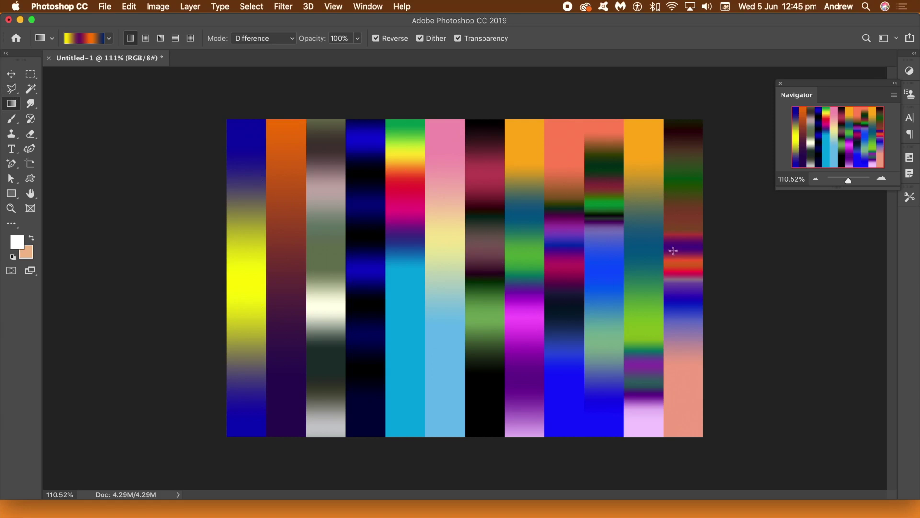
- Fill the entire canvas with white in Normal mode to wipe out the existing gradient strips
left_click(129, 7)
left_click(135, 189)
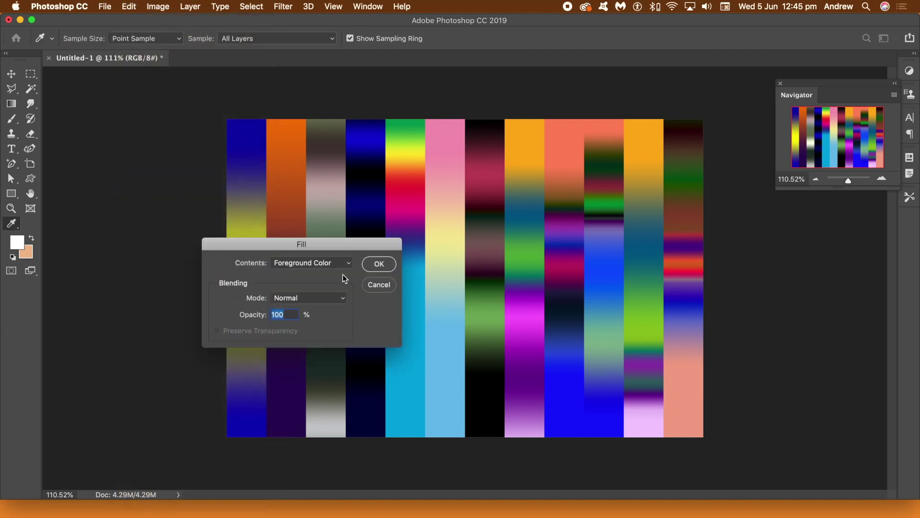
left_click(378, 265)
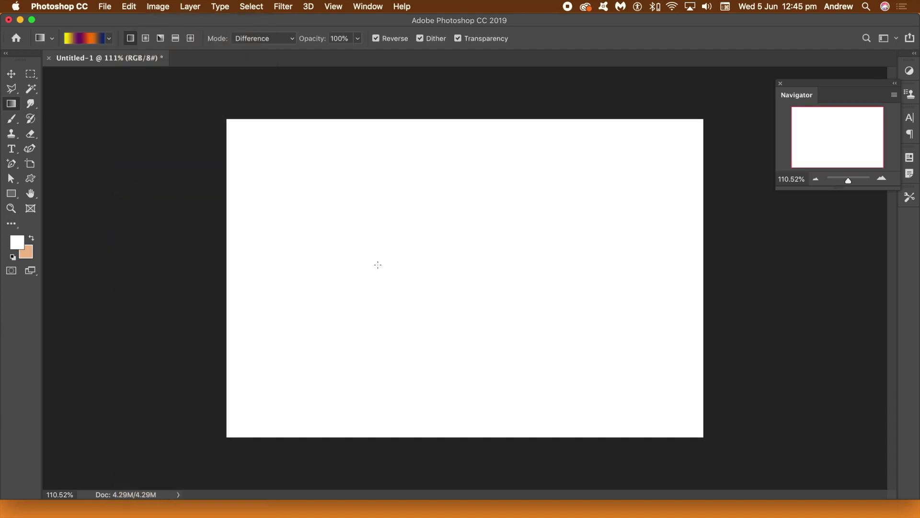
left_click(333, 6)
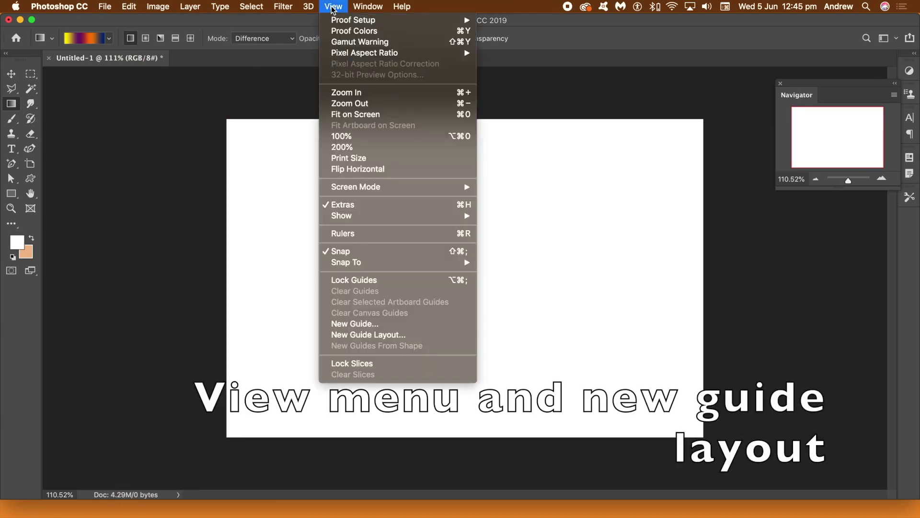
- Preview a new guide layout of 12 columns, toggling row guides on and back off
left_click(392, 340)
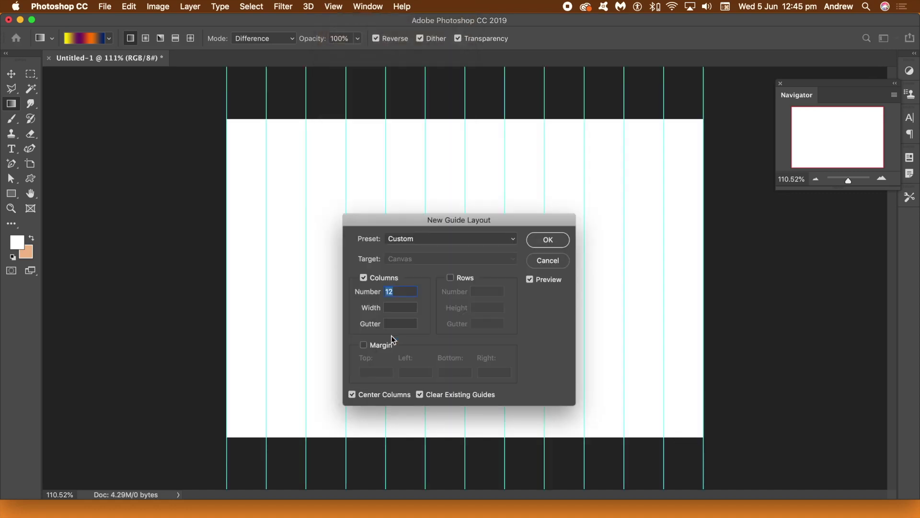
left_click_drag(434, 218, 503, 253)
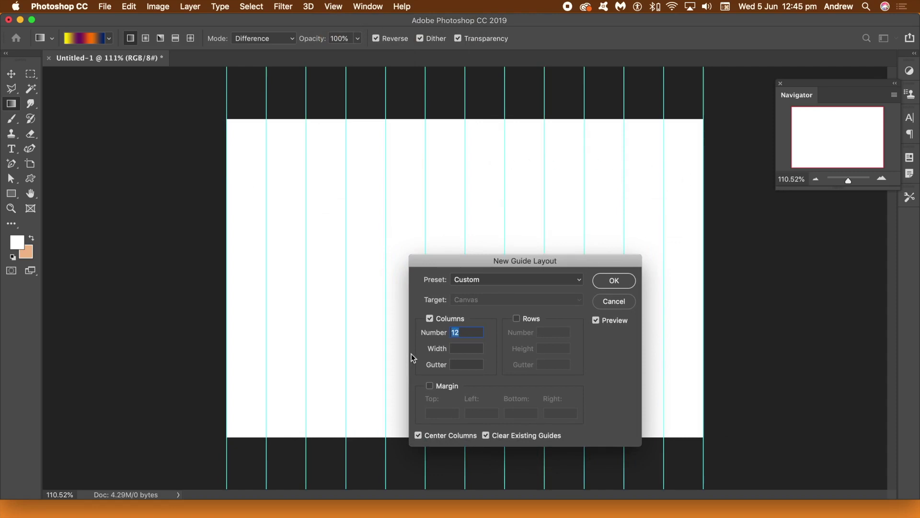
left_click(517, 319)
left_click(516, 319)
- Apply the 12 column guides and confirm that snapping to guides is enabled
left_click(618, 281)
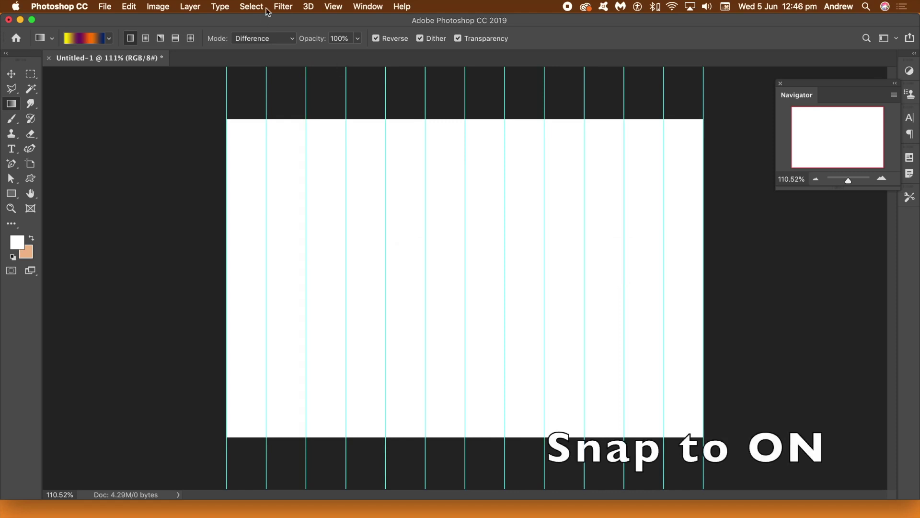
left_click(334, 6)
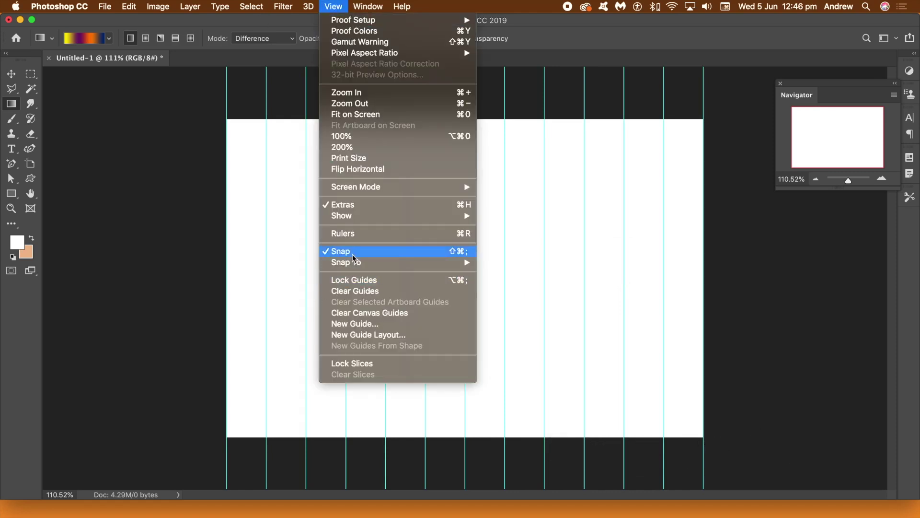
mouse_move(352, 263)
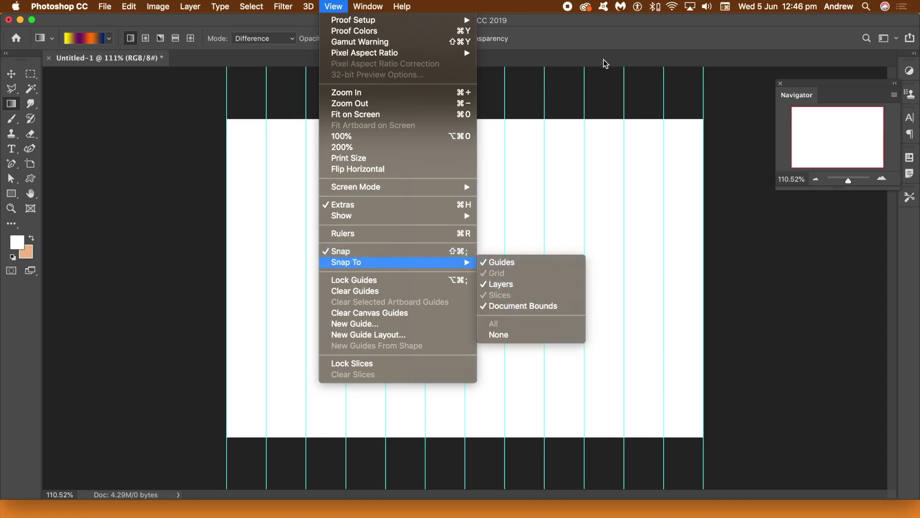
left_click(588, 24)
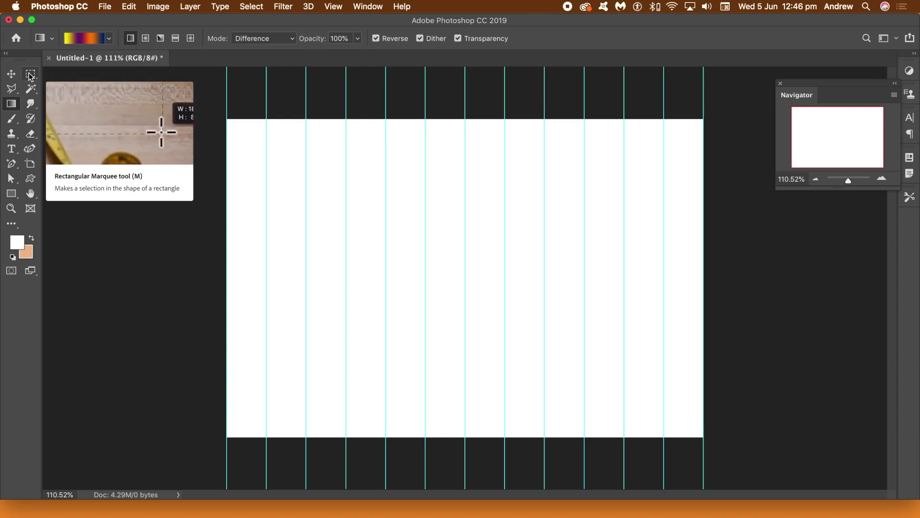
left_click(30, 75)
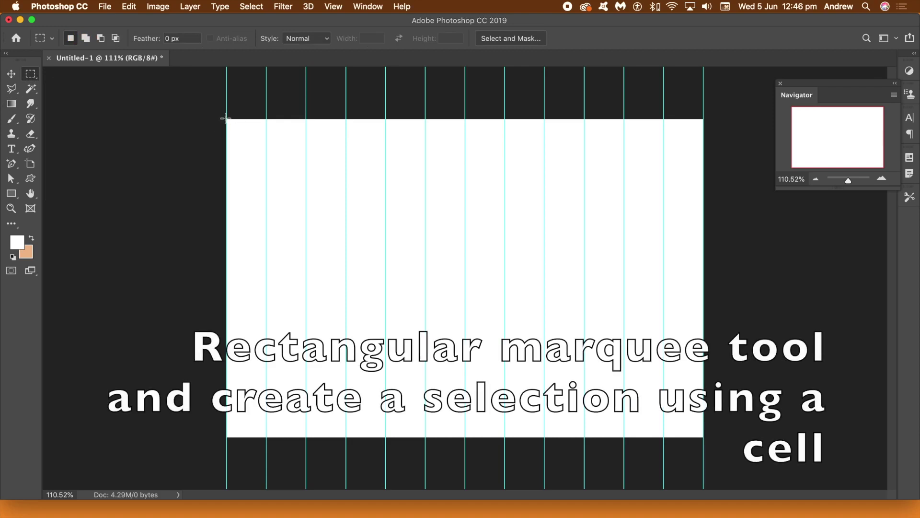
- Drag a rectangular selection from the top-left corner down to the first guide, covering the leftmost column
left_click_drag(225, 121, 267, 436)
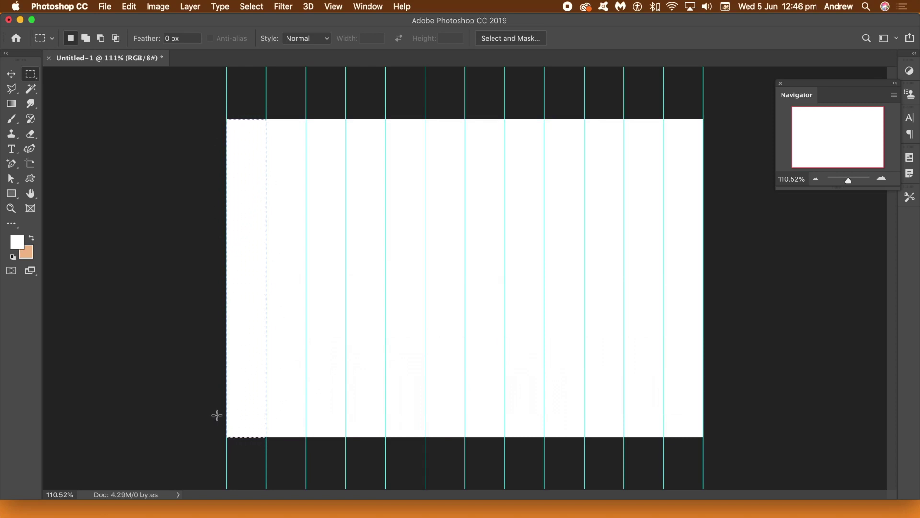
- Pick the Gradient tool, look through its presets, and switch its blend mode from Difference to Normal
left_click(11, 104)
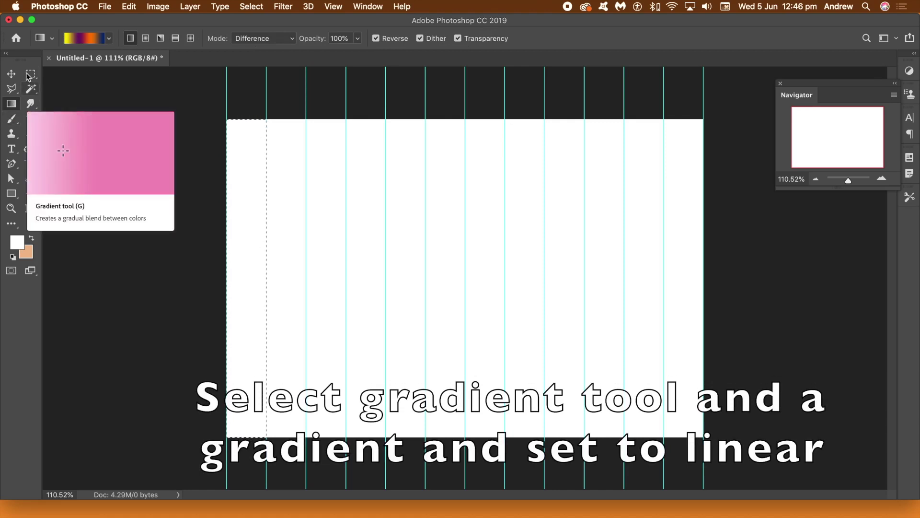
left_click(108, 39)
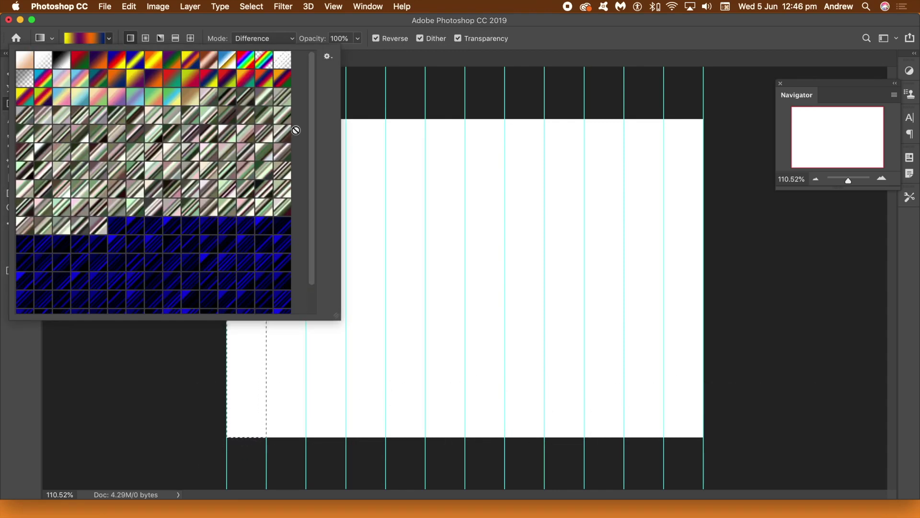
left_click_drag(309, 124, 309, 173)
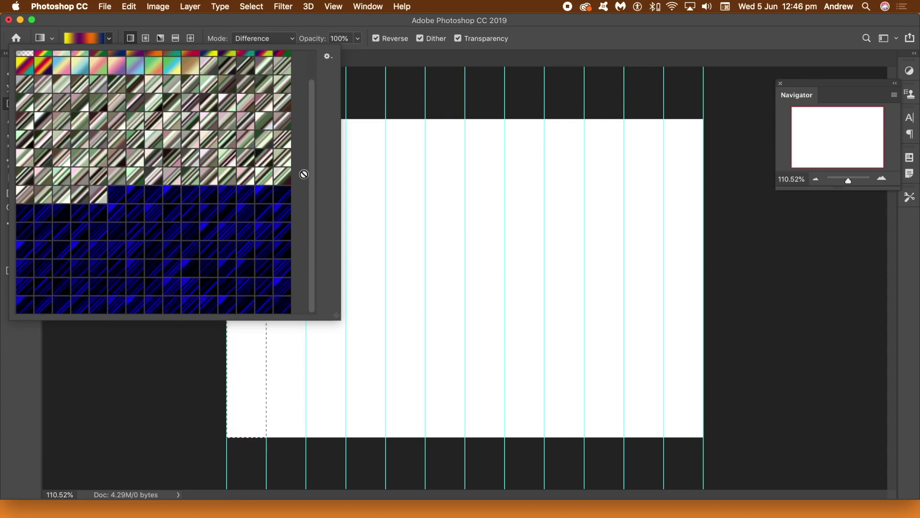
scroll(304, 143, "up", 3)
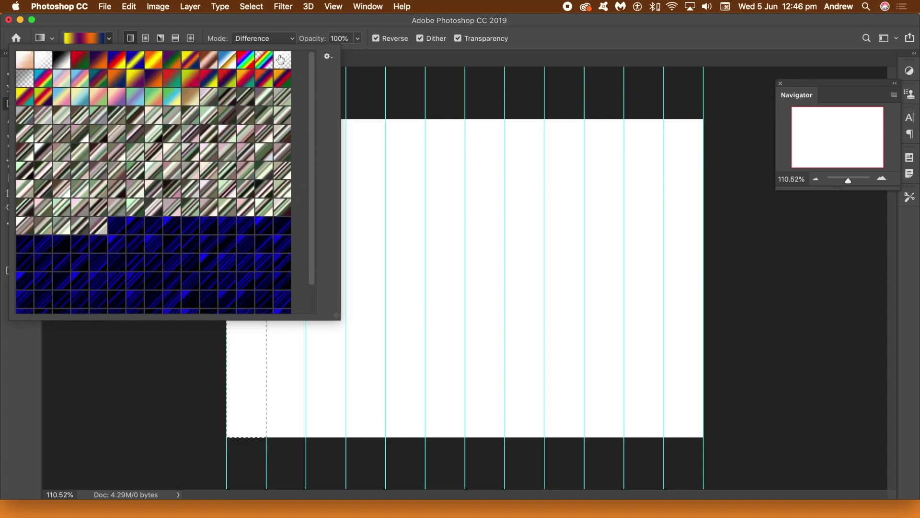
left_click(328, 57)
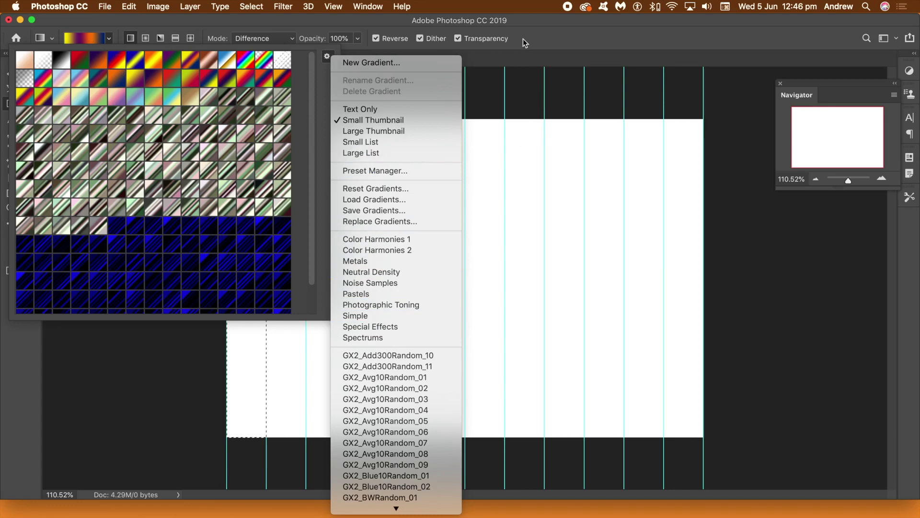
left_click(541, 41)
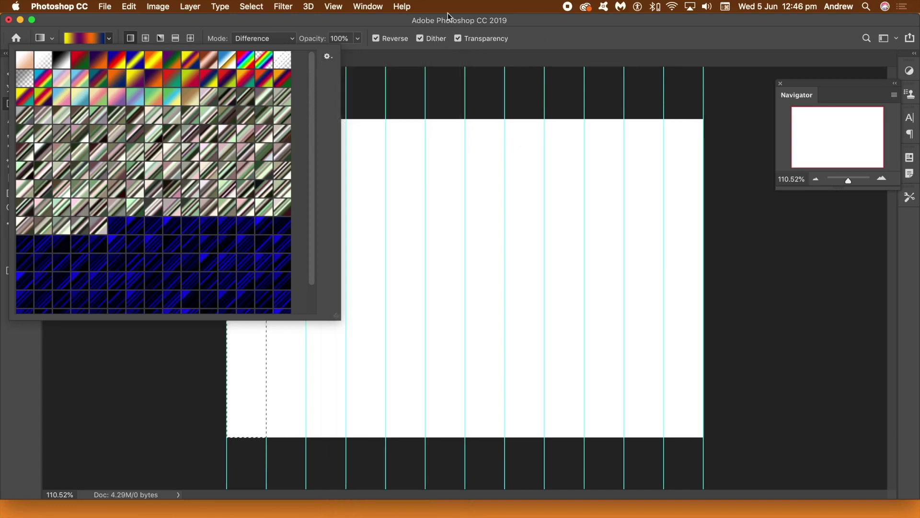
left_click(249, 39)
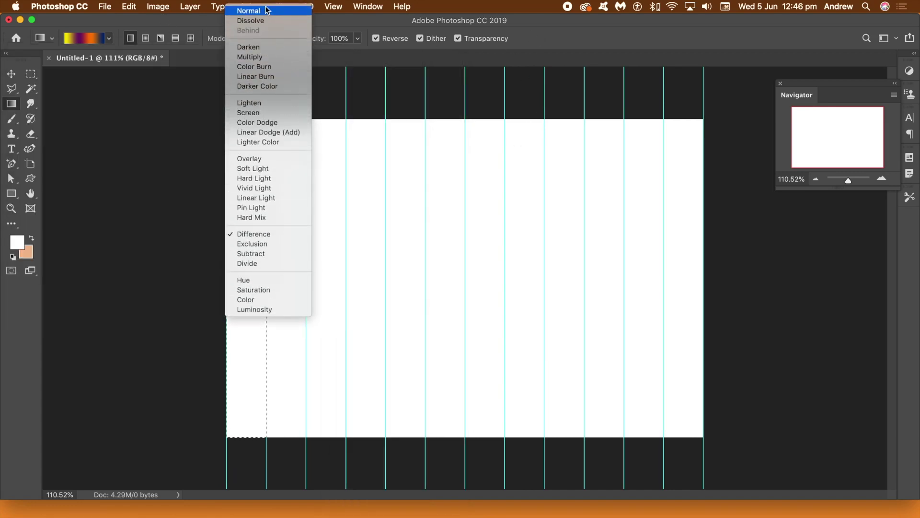
left_click(259, 11)
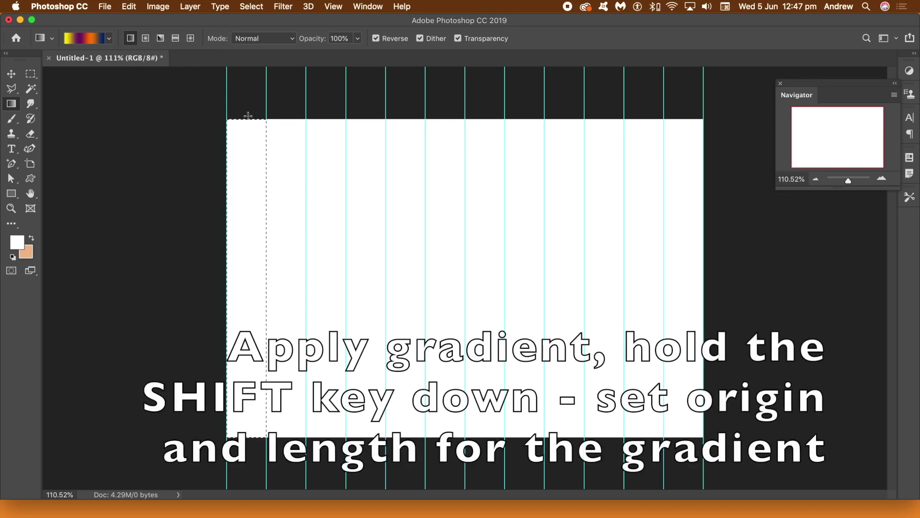
left_click_drag(249, 116, 237, 259)
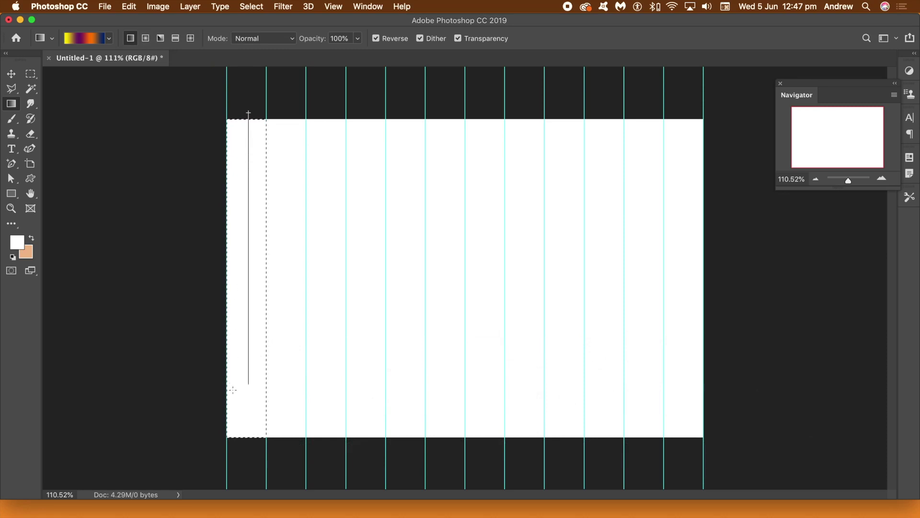
- Fill the first column with a vertical yellow-purple-orange-navy gradient, redrawing it until the bands sit right
left_click_drag(236, 456, 236, 456)
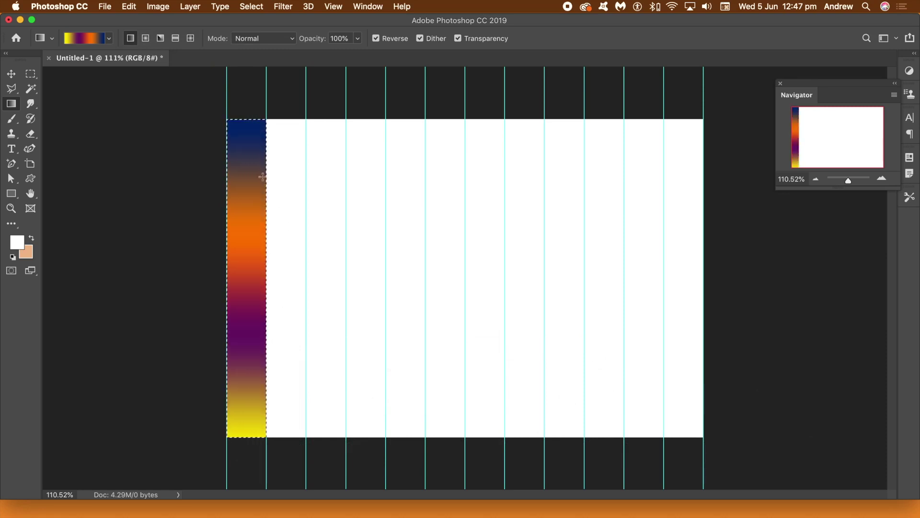
left_click_drag(251, 101, 250, 247)
left_click_drag(243, 478, 243, 478)
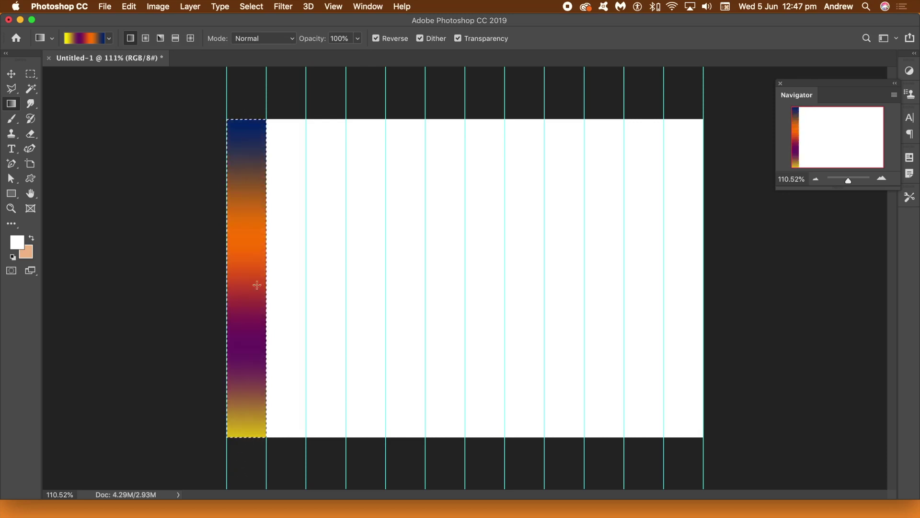
left_click_drag(248, 237, 245, 301)
left_click_drag(240, 407, 241, 407)
left_click_drag(247, 251, 251, 271)
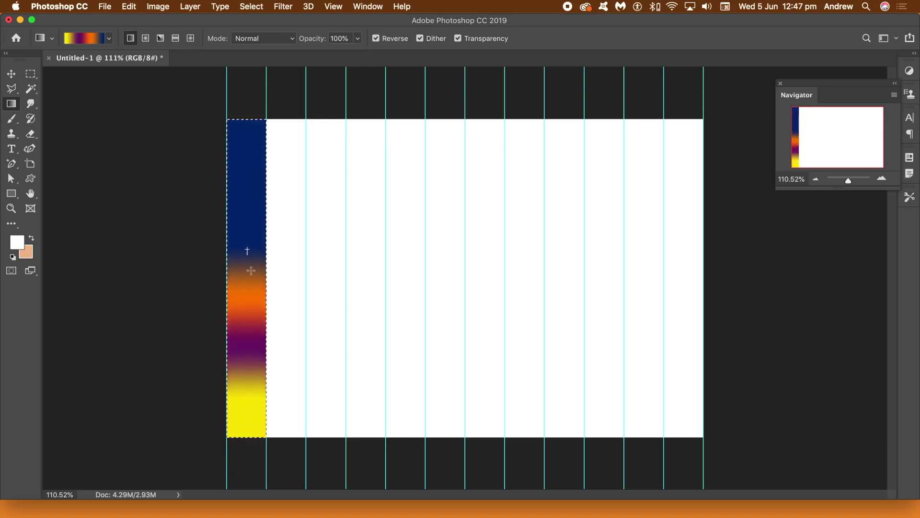
left_click_drag(238, 421, 238, 421)
left_click_drag(255, 128, 250, 287)
left_click_drag(259, 109, 253, 268)
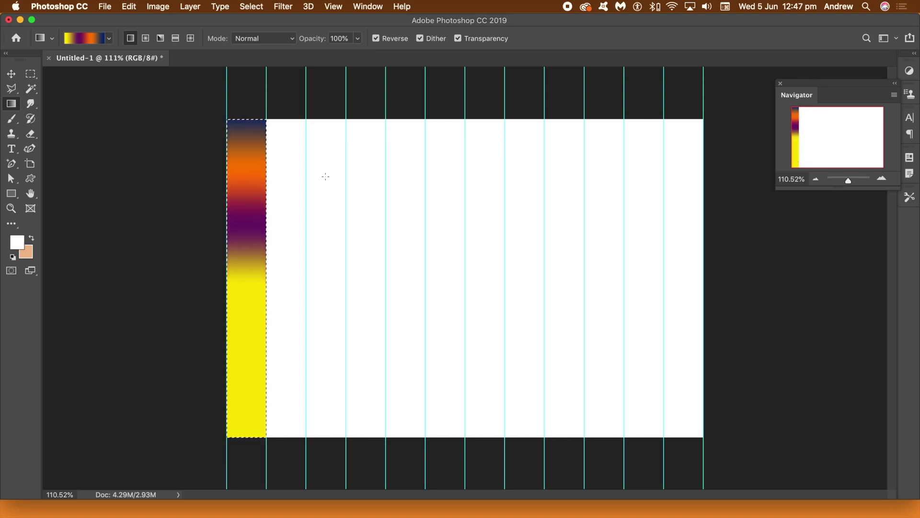
left_click(33, 78)
- Move the selection onto the second column and choose a yellow-orange-red gradient preset
left_click_drag(254, 157, 291, 160)
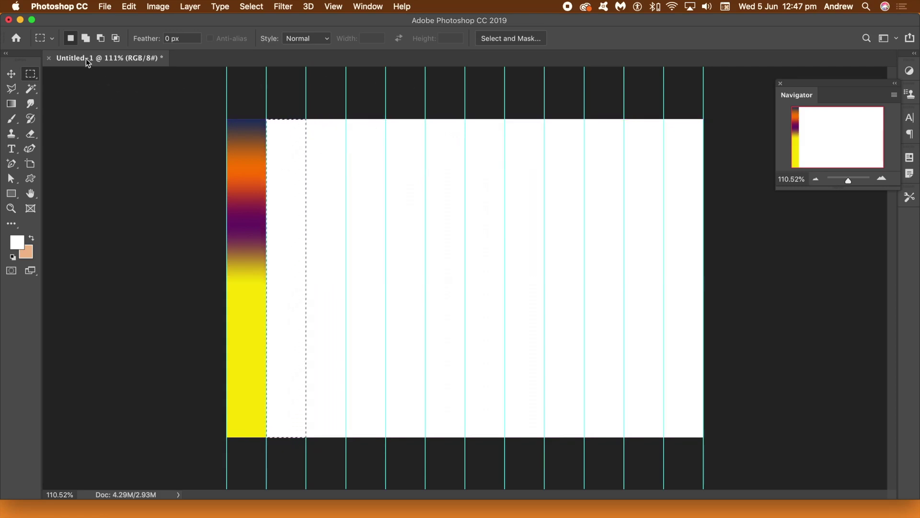
left_click(11, 104)
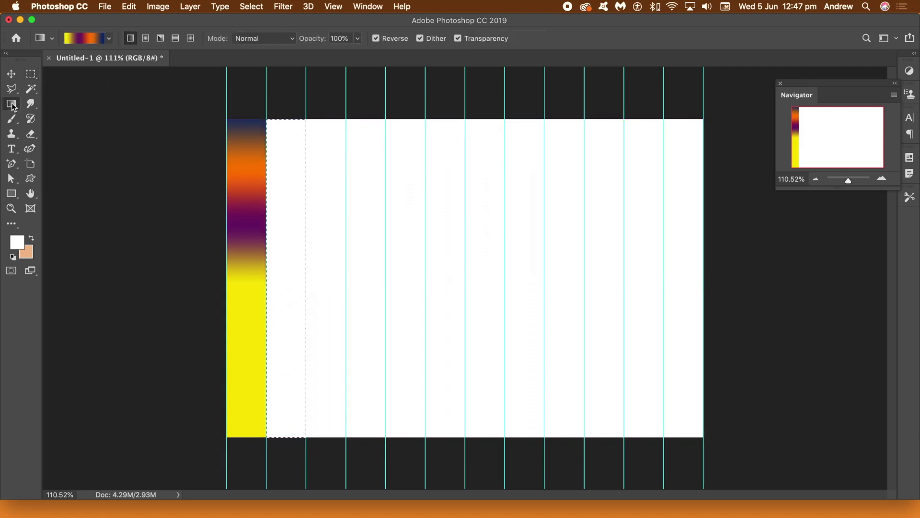
left_click(110, 38)
left_click(125, 84)
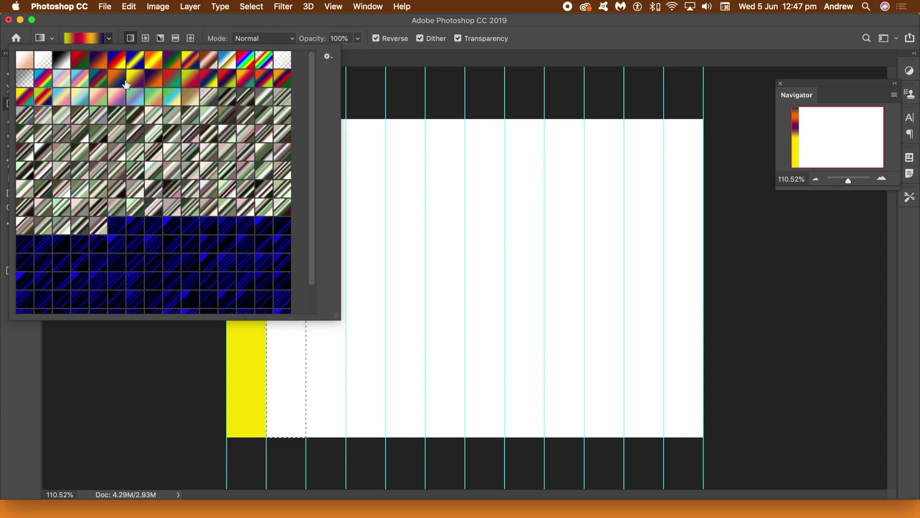
left_click(513, 30)
- Drag the new gradient down the second column, stretching it over most of the strip
left_click_drag(292, 122, 296, 399)
left_click_drag(287, 221, 289, 290)
left_click_drag(292, 239, 292, 354)
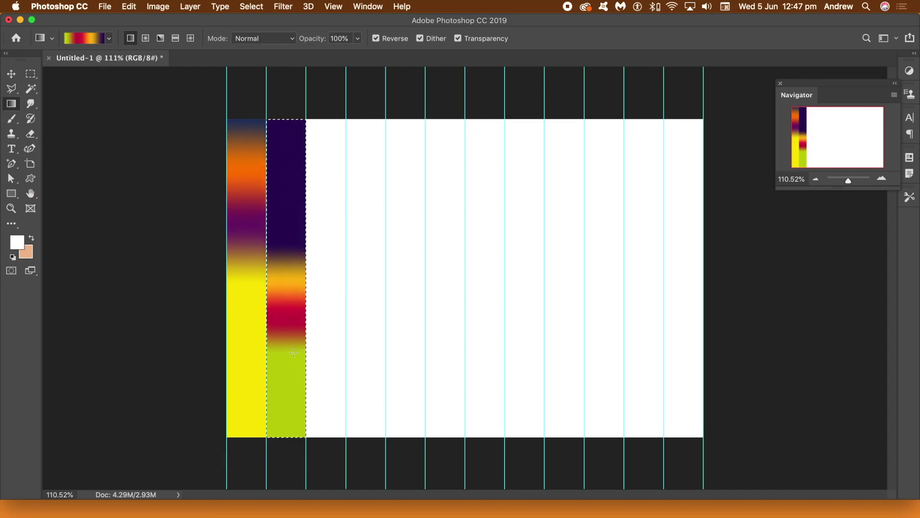
left_click_drag(290, 188, 294, 426)
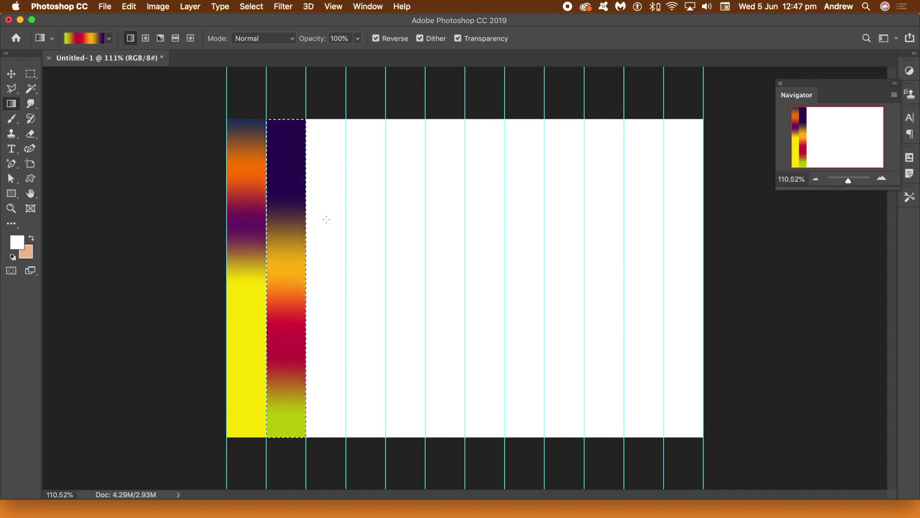
- Shift the selection to the third column and draw a first vertical gradient in it
left_click(30, 76)
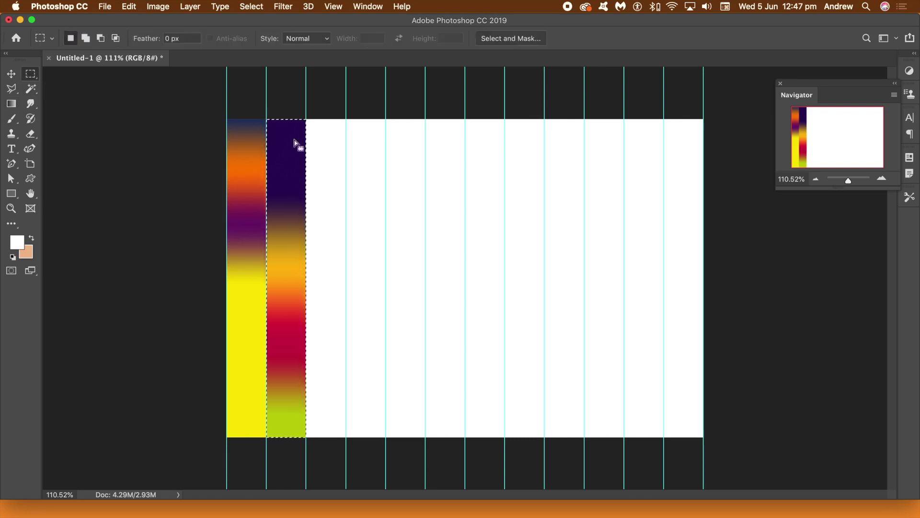
left_click_drag(294, 153, 333, 162)
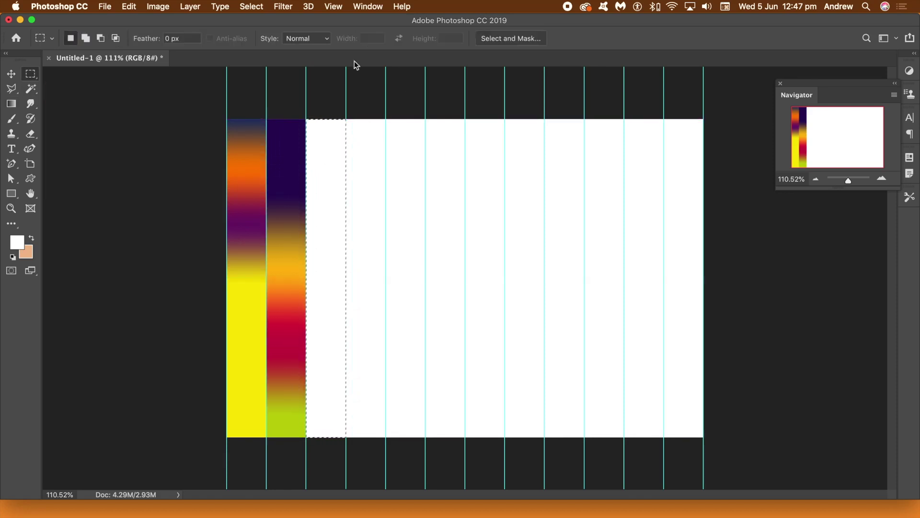
left_click(12, 104)
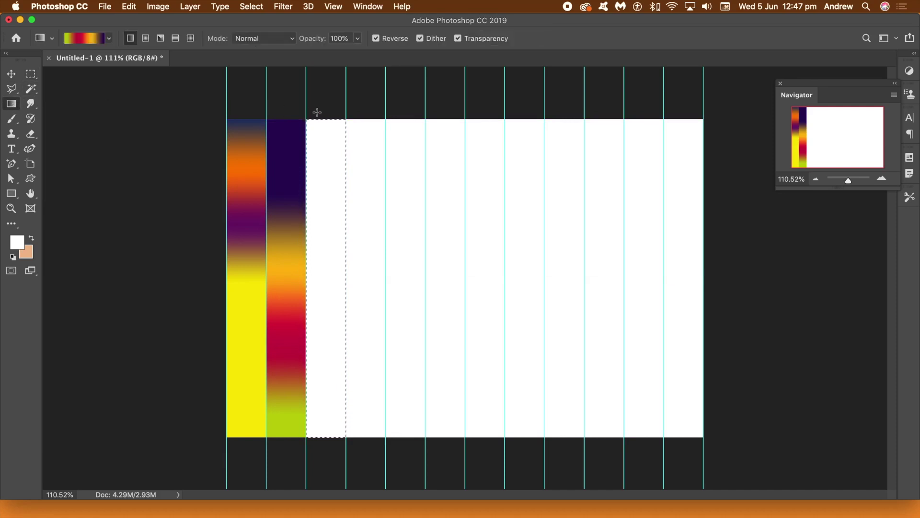
left_click_drag(327, 92, 325, 344)
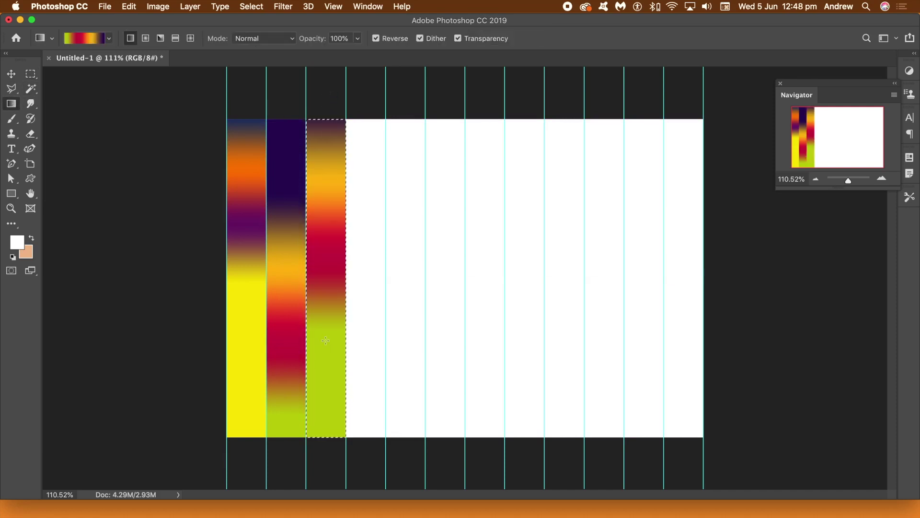
left_click_drag(328, 244, 328, 243)
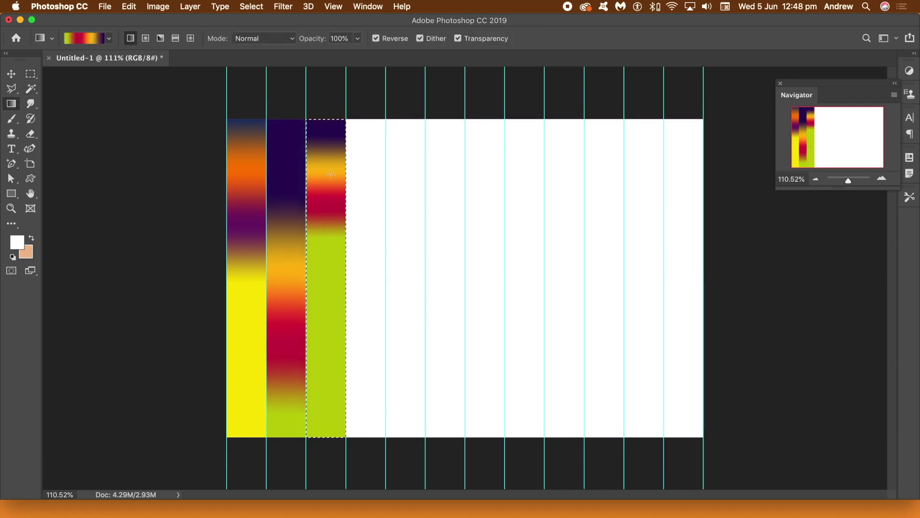
- Refill the third column with the Blue-Yellow-Blue preset, then move the selection to the fourth column
left_click(109, 39)
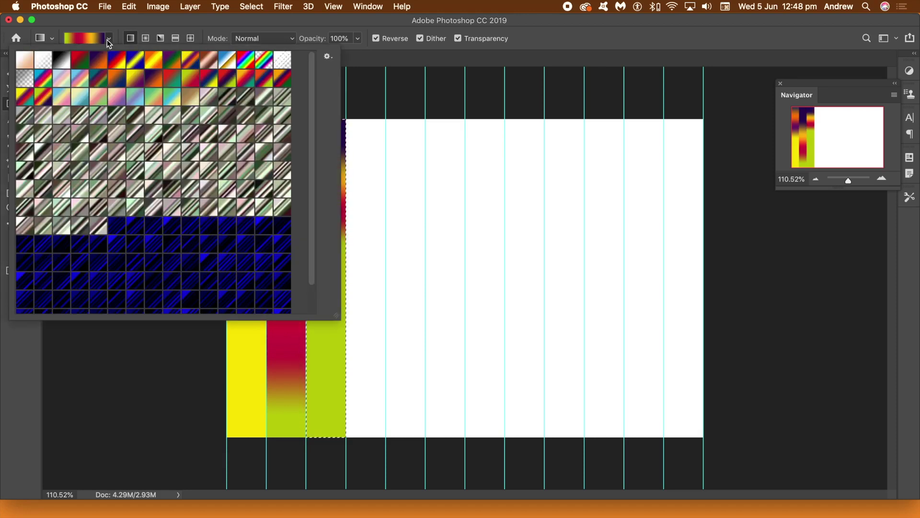
left_click(135, 60)
left_click(362, 19)
left_click_drag(322, 145, 332, 289)
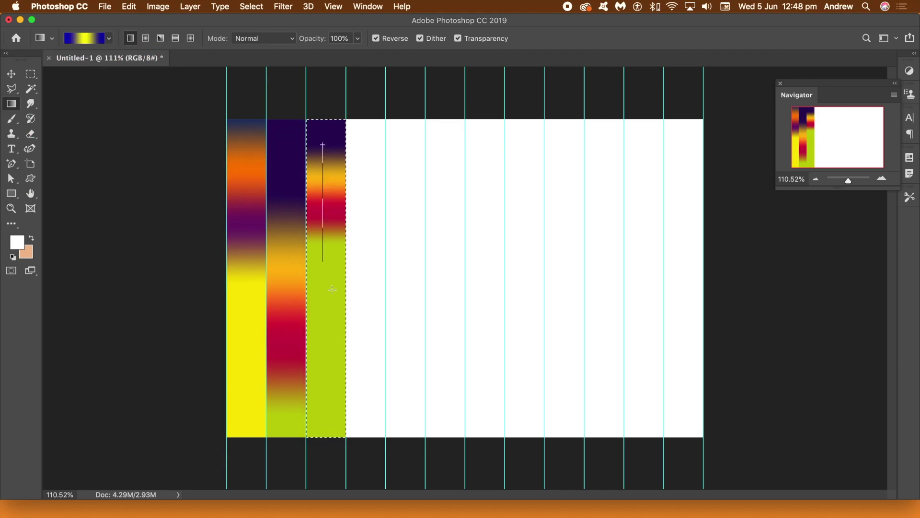
left_click_drag(334, 378, 335, 377)
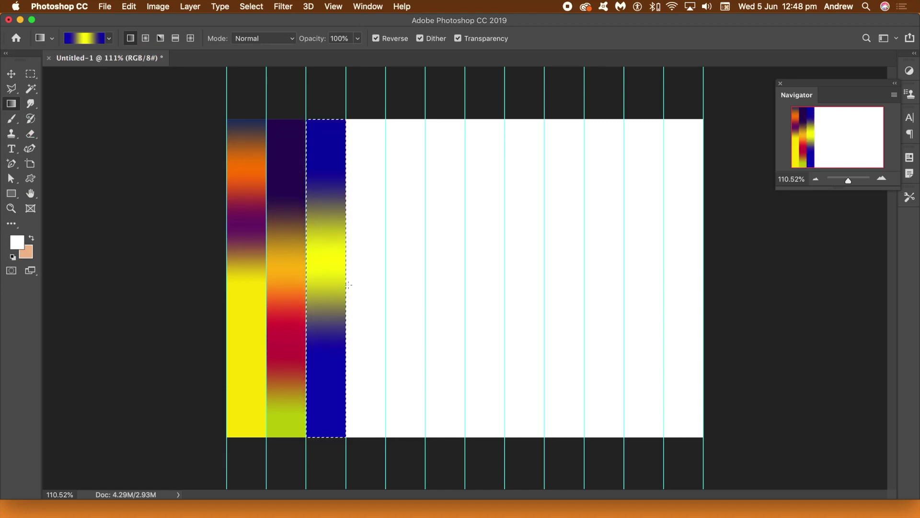
left_click(30, 73)
left_click_drag(325, 160, 367, 162)
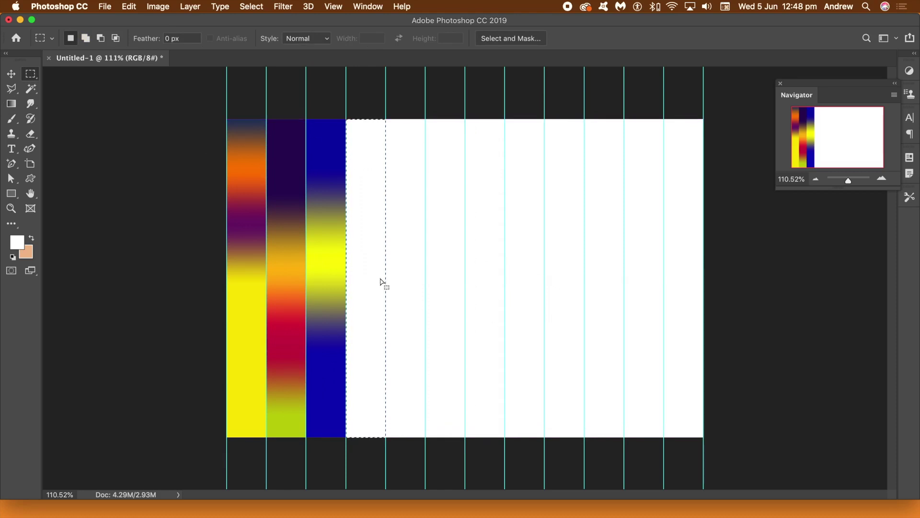
- Fill the fourth column with the copper gradient preset
left_click(11, 104)
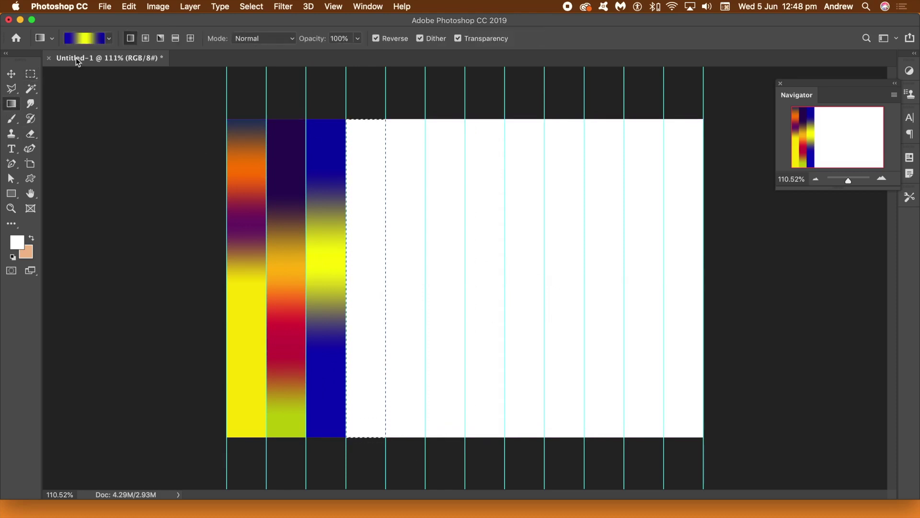
left_click(109, 38)
left_click(227, 60)
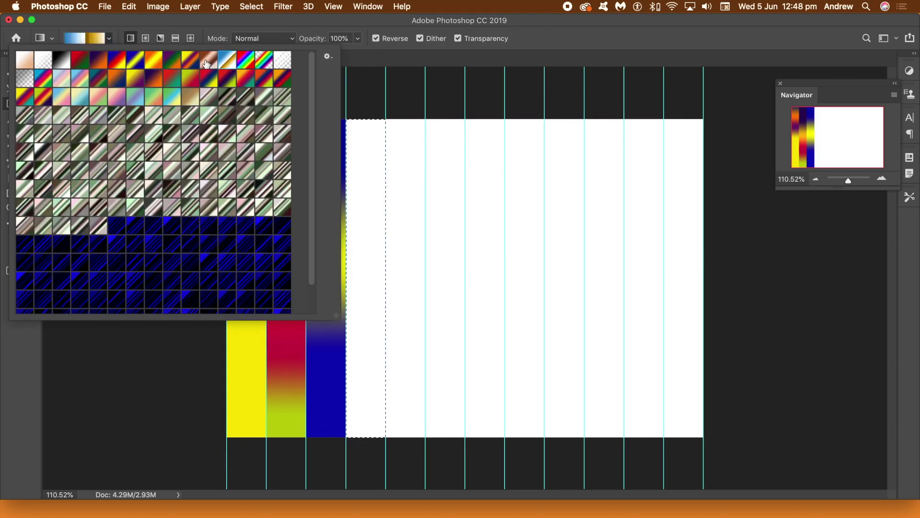
left_click(209, 60)
left_click(401, 150)
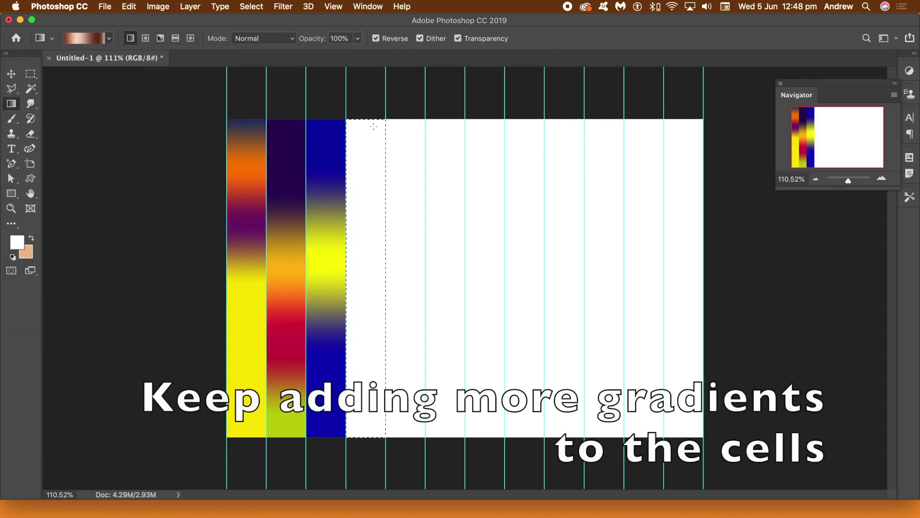
left_click_drag(366, 399, 366, 401)
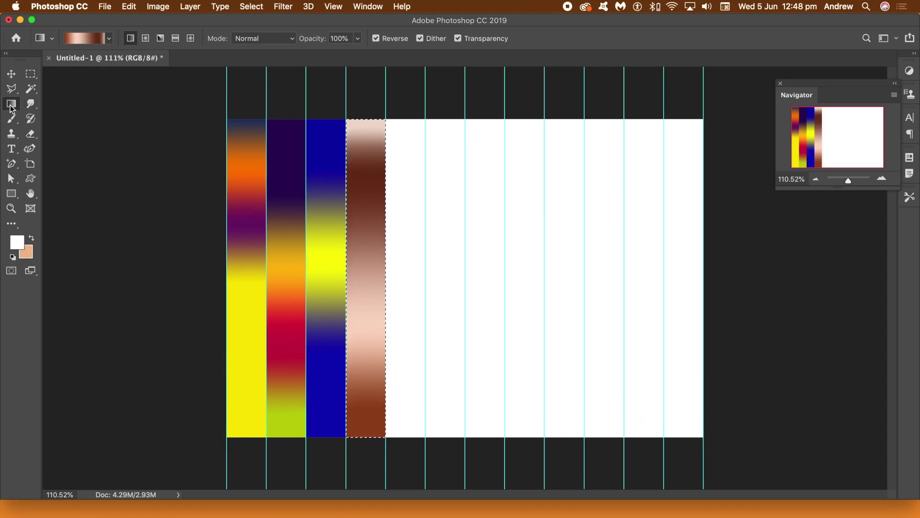
- Move the selection to the fifth column and choose the orange-red-teal gradient preset
left_click(31, 74)
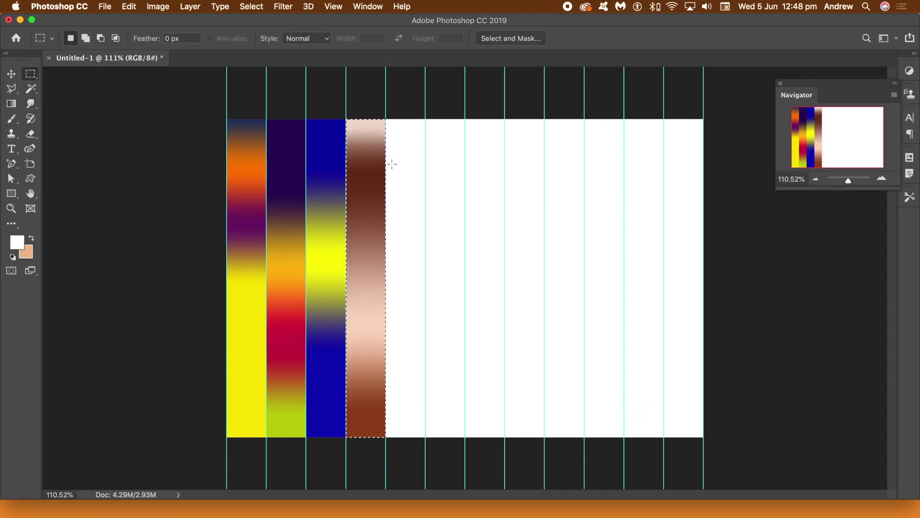
left_click_drag(375, 175, 415, 170)
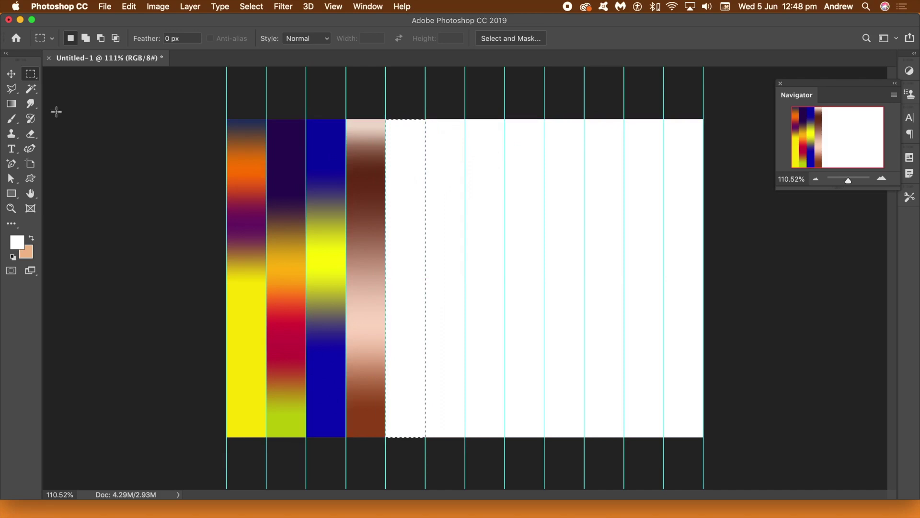
left_click(12, 104)
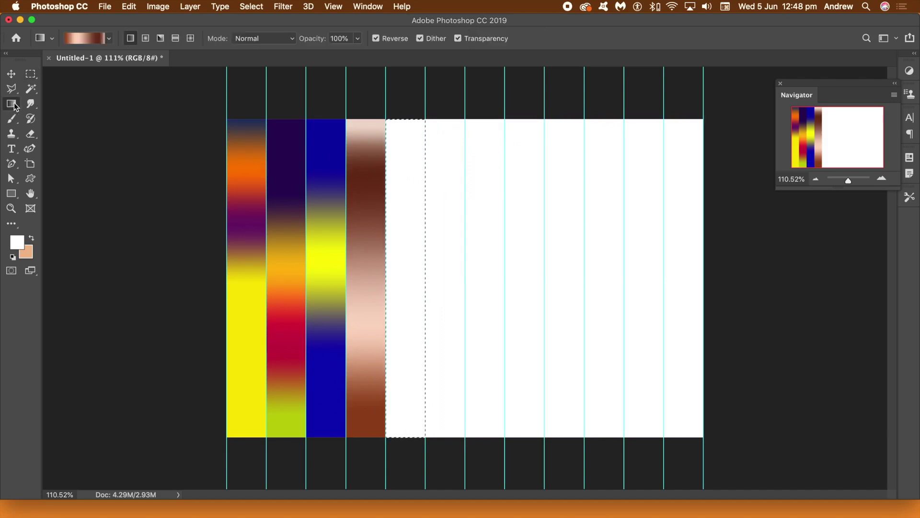
left_click(109, 38)
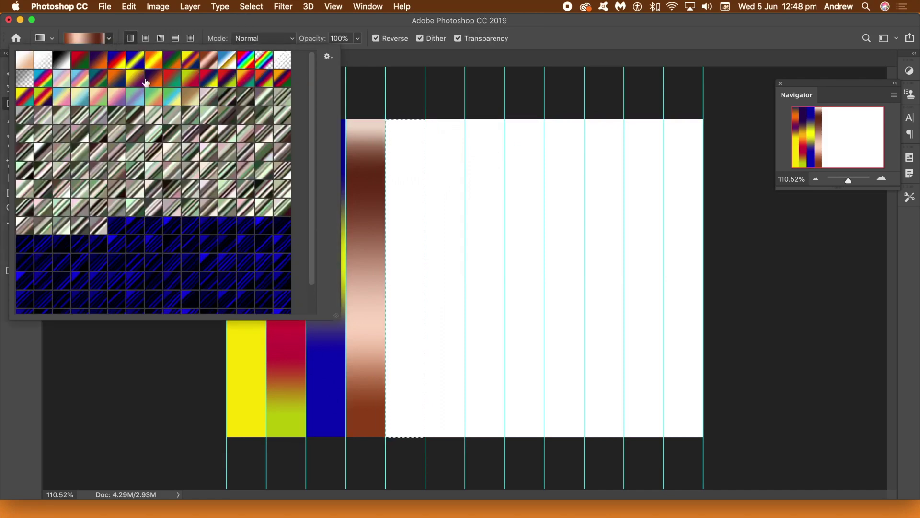
left_click(246, 81)
left_click(574, 34)
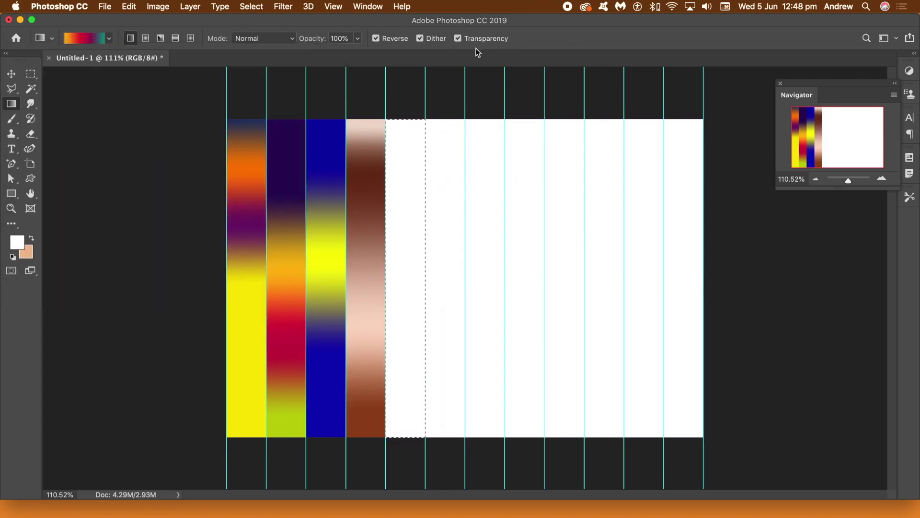
- Set the gradient blend mode to Difference and fill the fifth column with a pink-green-blue gradient
left_click(269, 40)
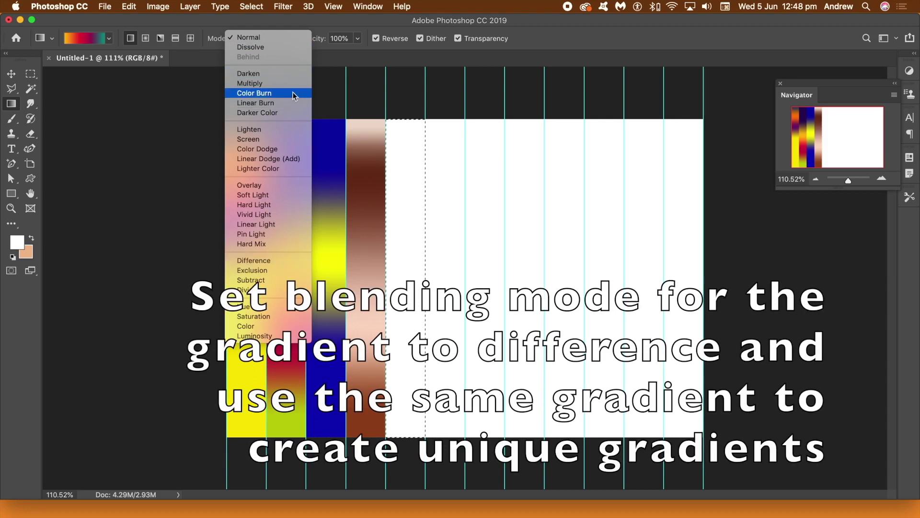
left_click(274, 261)
left_click_drag(410, 131, 412, 266)
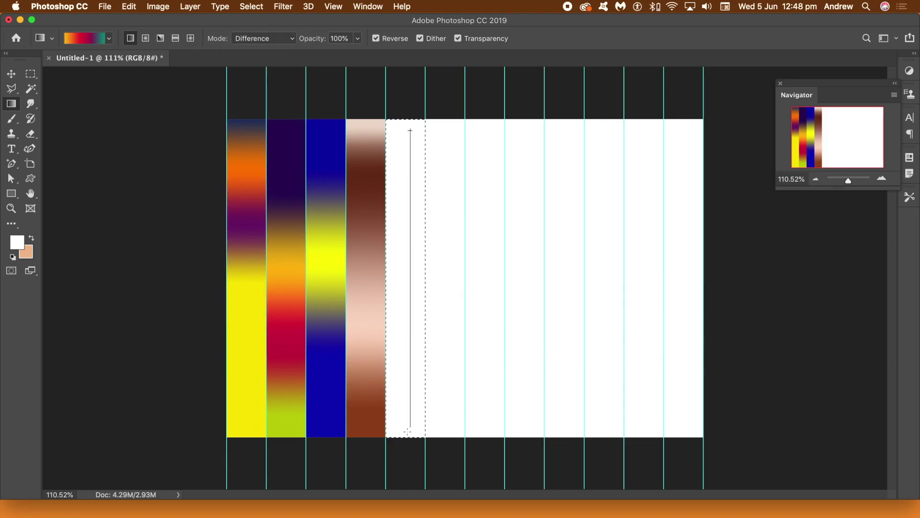
left_click_drag(407, 427, 408, 433)
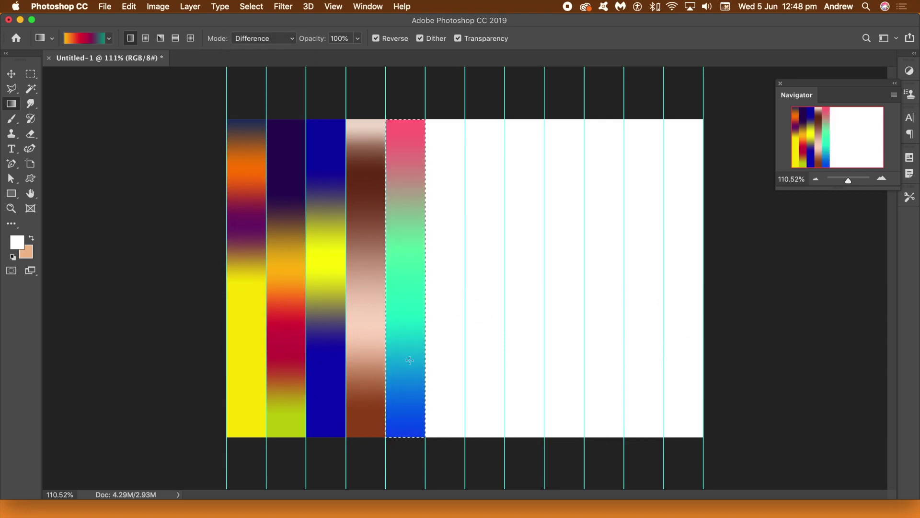
- Move the selection to the sixth column and fill it with a green-red-purple-pink Difference gradient
left_click(31, 73)
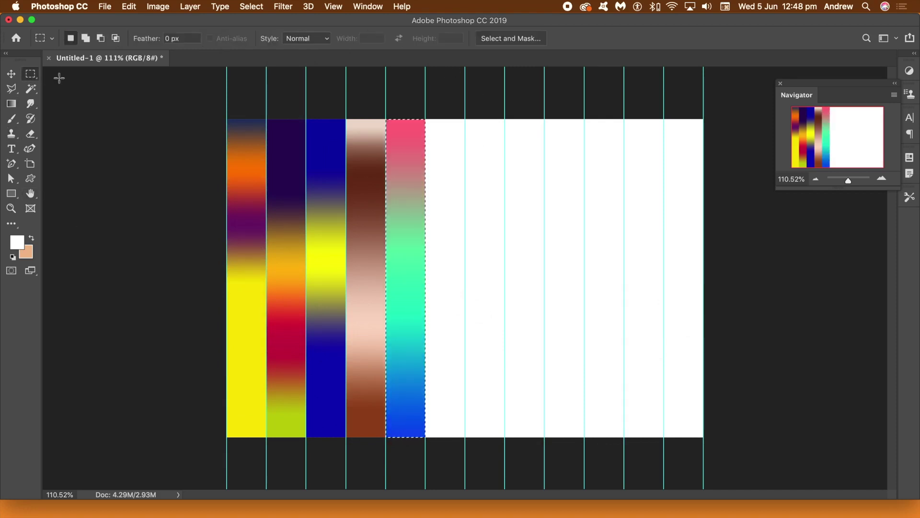
left_click_drag(417, 180, 456, 180)
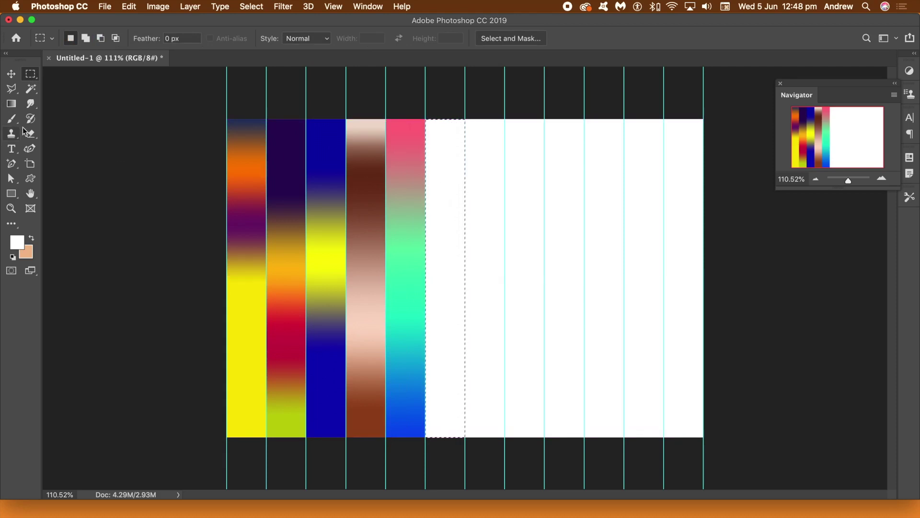
left_click(11, 104)
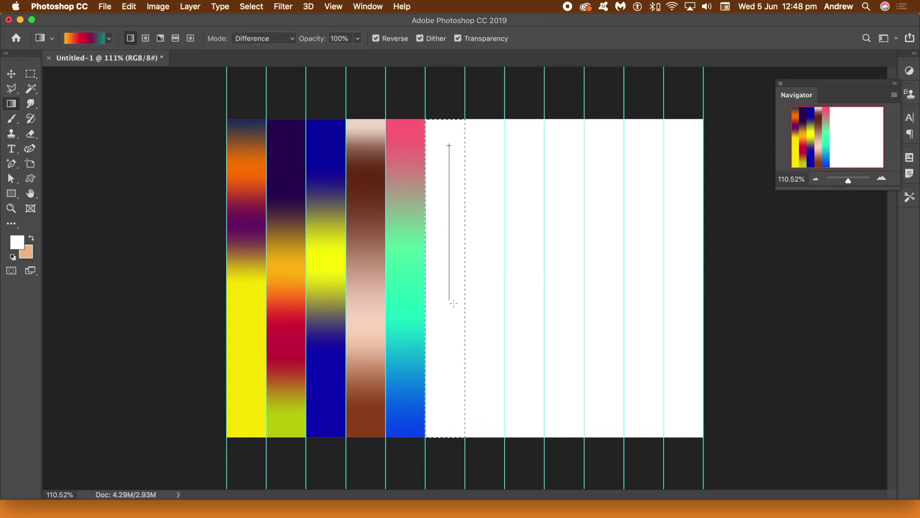
left_click_drag(454, 303, 455, 296)
left_click_drag(453, 330, 453, 340)
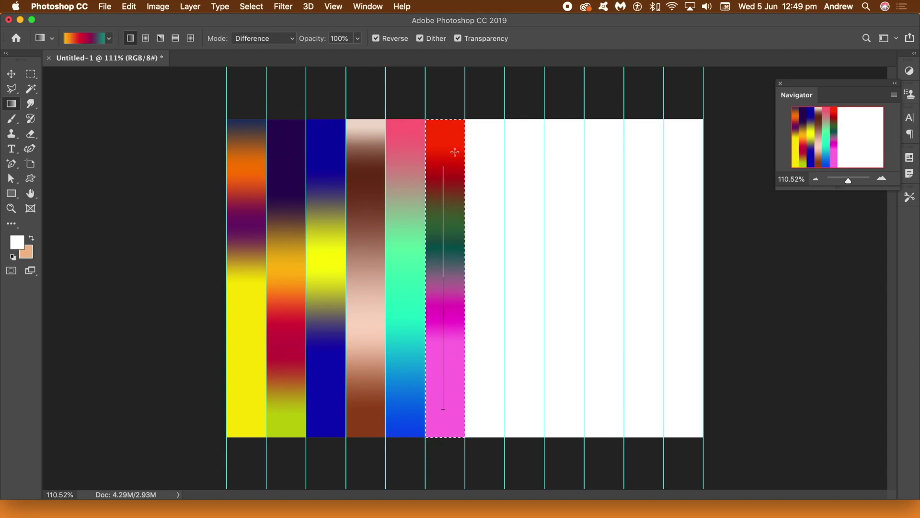
left_click_drag(454, 152, 455, 139)
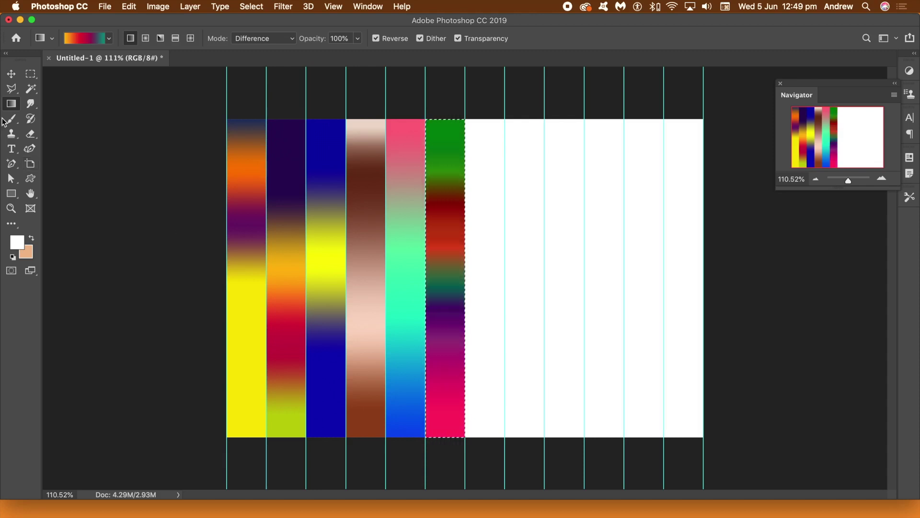
- Shift the selection over to the seventh column
key("m")
left_click_drag(448, 156, 486, 164)
left_click(12, 104)
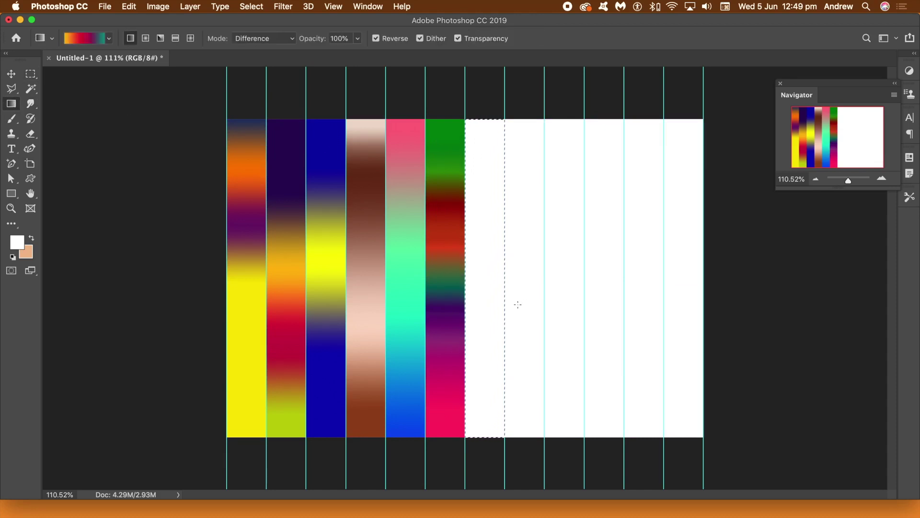
- Redraw the seventh strip's gradient, keeping the gradient blend mode at Difference
left_click_drag(486, 336, 487, 332)
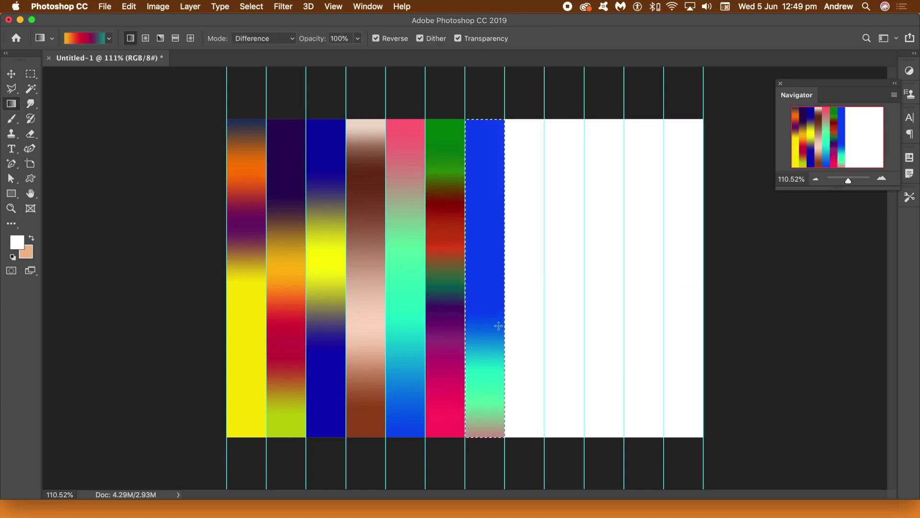
left_click_drag(481, 297, 486, 254)
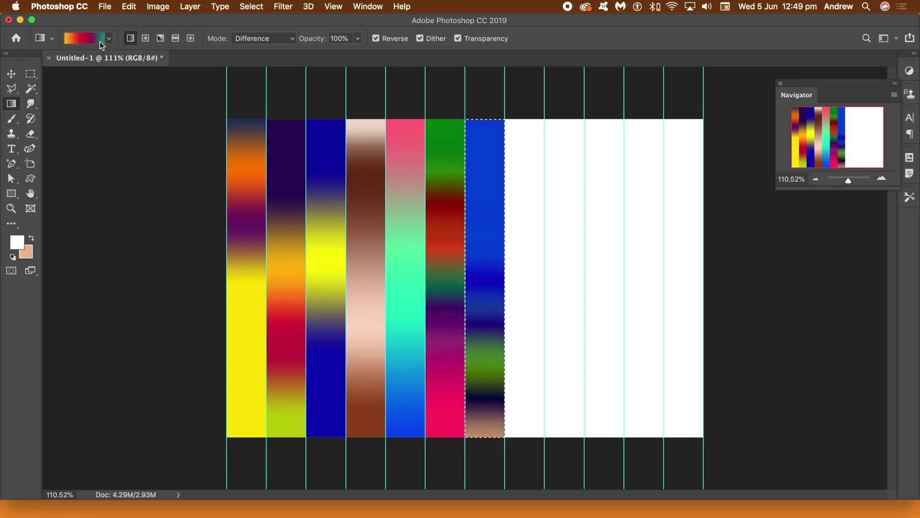
left_click(293, 38)
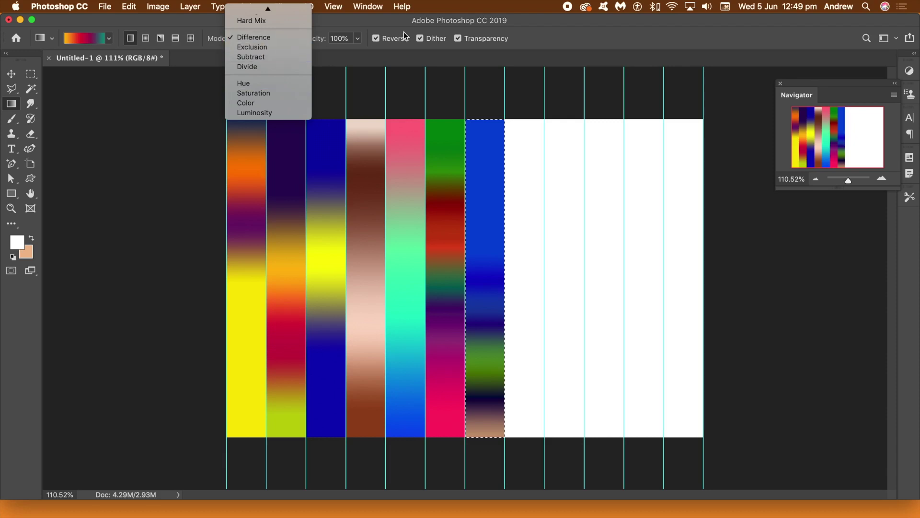
left_click(386, 22)
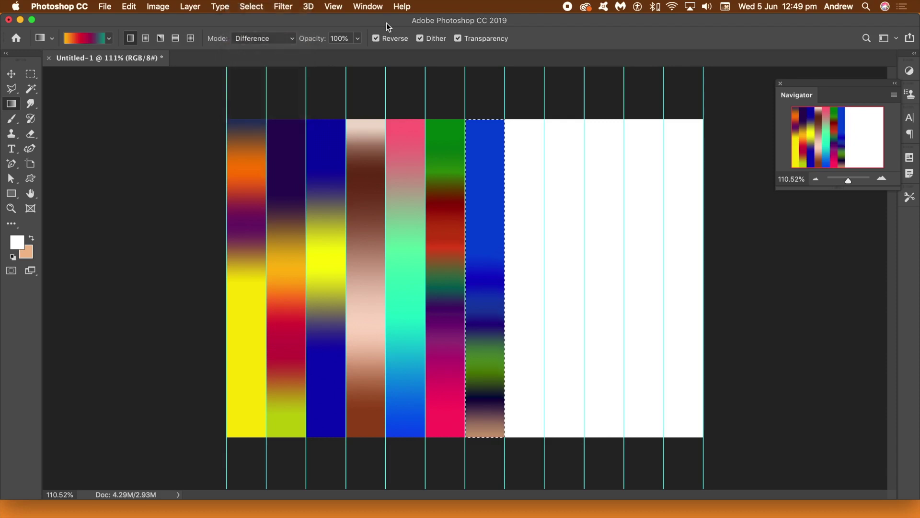
- Move the selection onto the eighth strip and fill it with repeated Difference gradients
left_click(30, 73)
left_click_drag(495, 147, 535, 146)
left_click(11, 107)
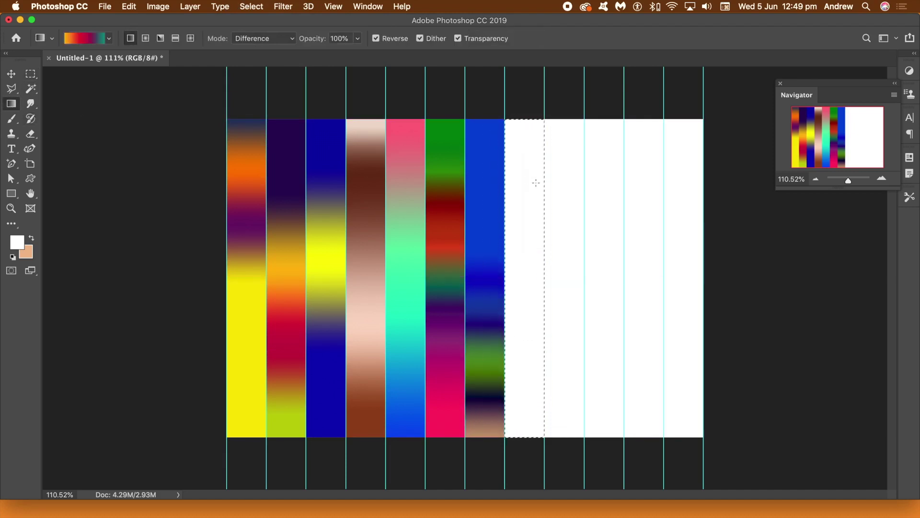
left_click_drag(534, 251, 536, 242)
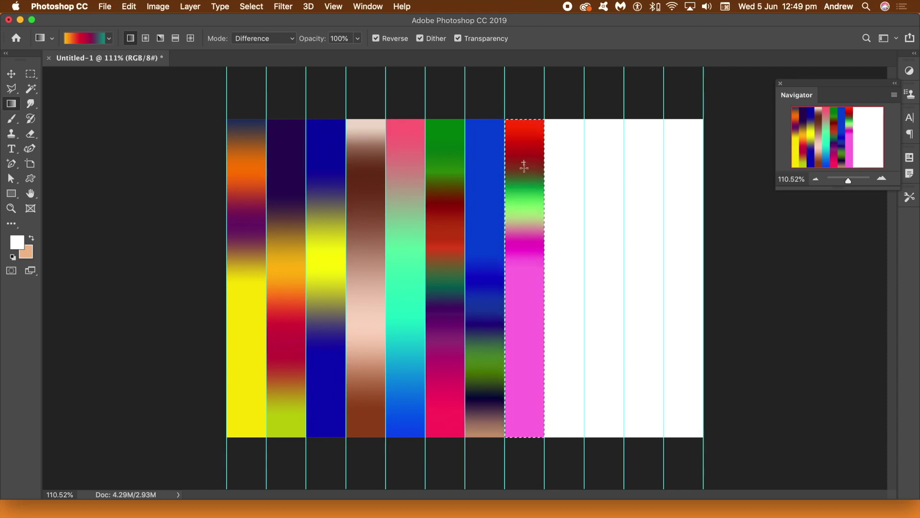
left_click_drag(531, 278, 532, 279)
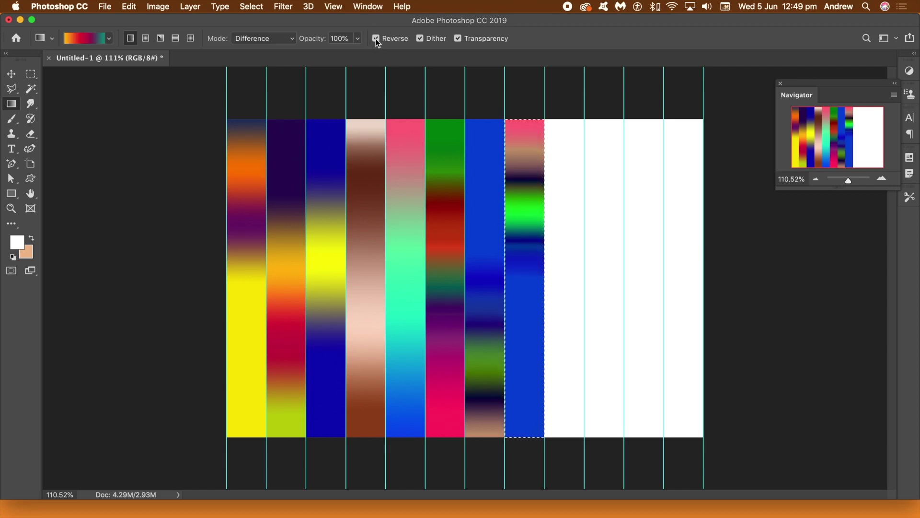
left_click_drag(530, 290, 532, 289)
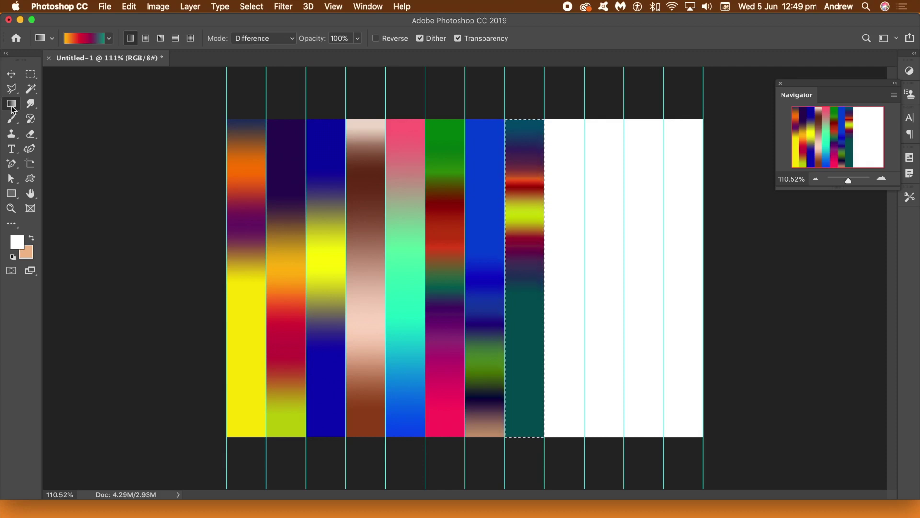
- Move the selection onto the ninth strip and fill it with Difference gradients
left_click(31, 74)
left_click_drag(530, 160, 570, 160)
left_click(11, 104)
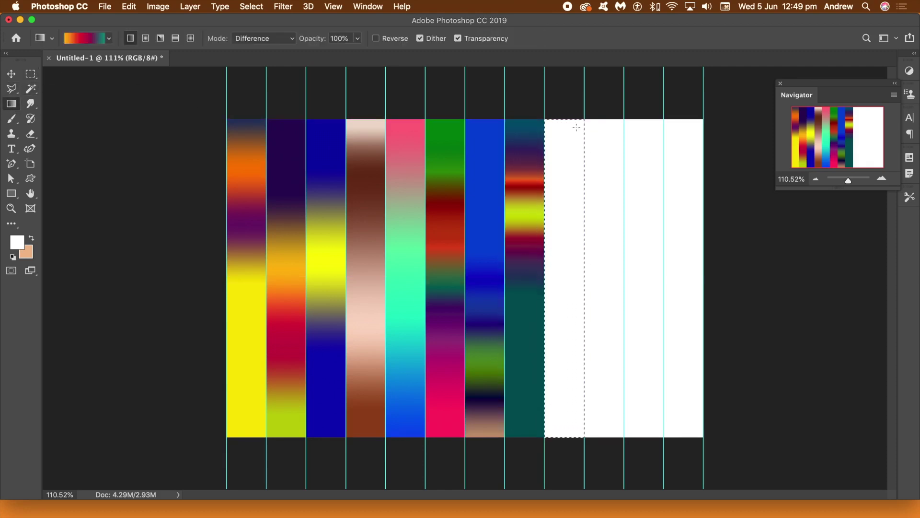
left_click_drag(565, 122, 577, 244)
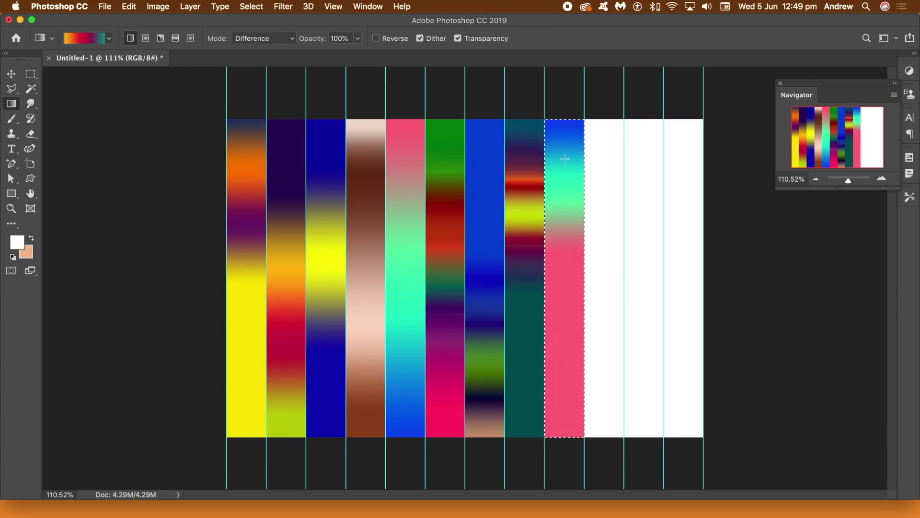
left_click_drag(567, 146, 576, 298)
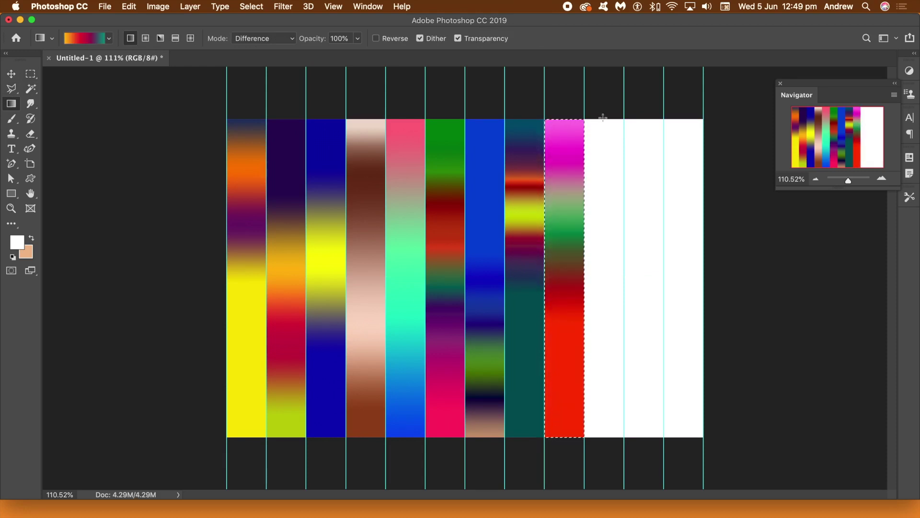
- Shift the selection to the tenth strip and layer several Difference gradients over it
left_click(31, 74)
left_click_drag(561, 211, 602, 261)
left_click(11, 103)
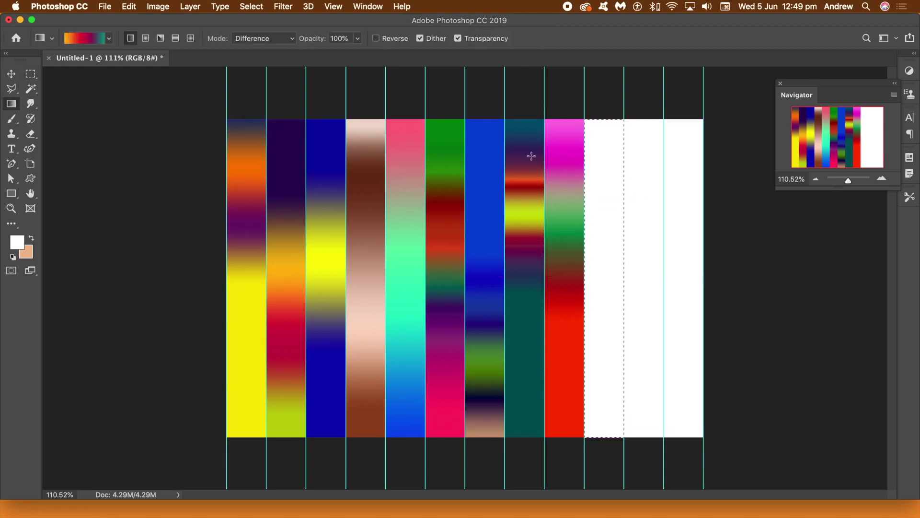
left_click_drag(605, 129, 615, 252)
left_click_drag(604, 153, 609, 272)
left_click_drag(607, 195, 615, 256)
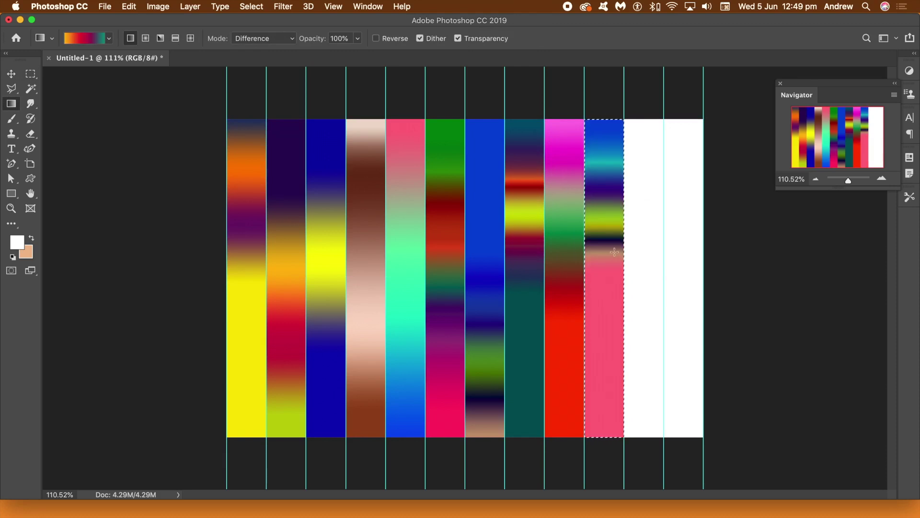
- Move the selection to the eleventh strip and blend upward Difference gradients into it
key("m")
left_click_drag(596, 158, 637, 158)
left_click(12, 105)
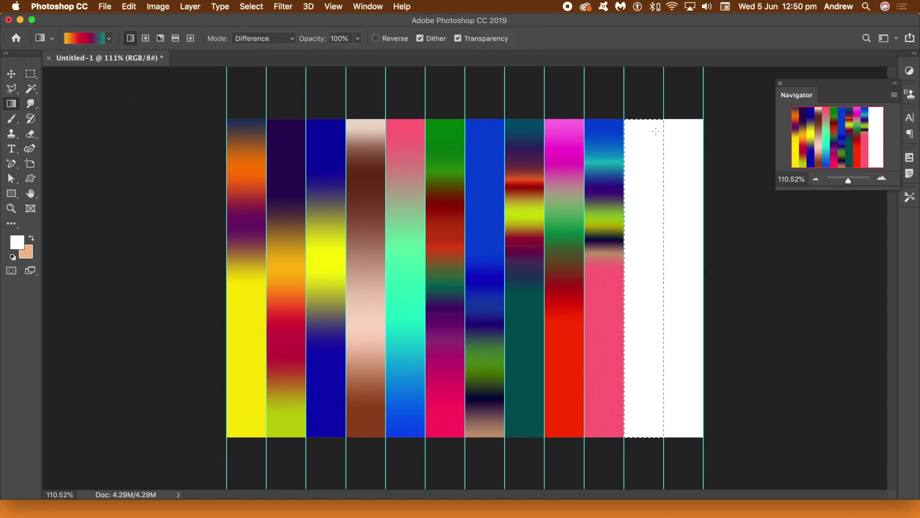
left_click_drag(651, 298, 650, 109)
left_click_drag(650, 343, 643, 179)
left_click_drag(651, 325, 652, 116)
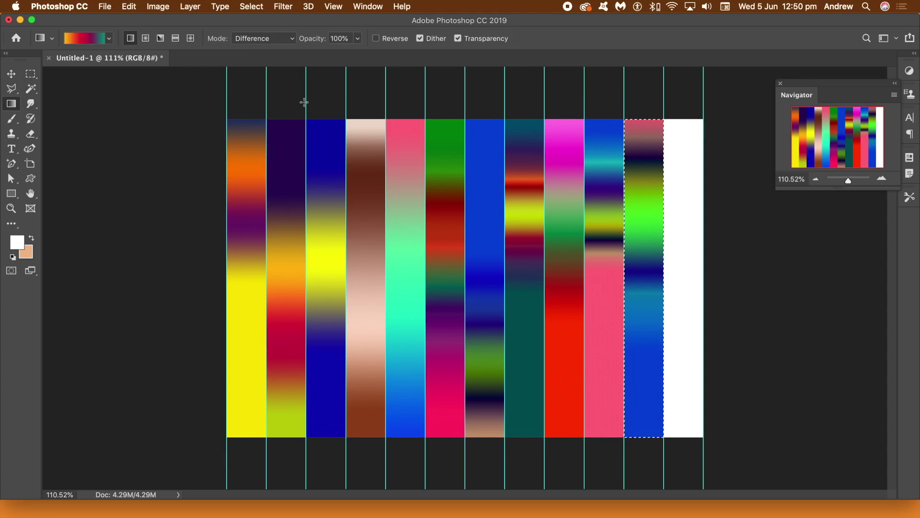
- Move the selection to the twelfth strip and fill it with bottom-up Difference gradients
left_click(31, 74)
left_click_drag(661, 185, 702, 185)
left_click(11, 104)
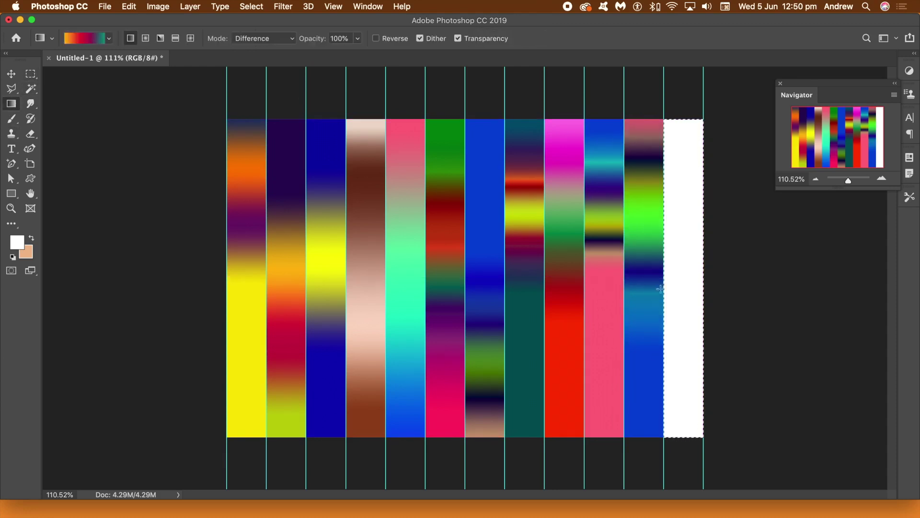
left_click_drag(692, 432, 693, 226)
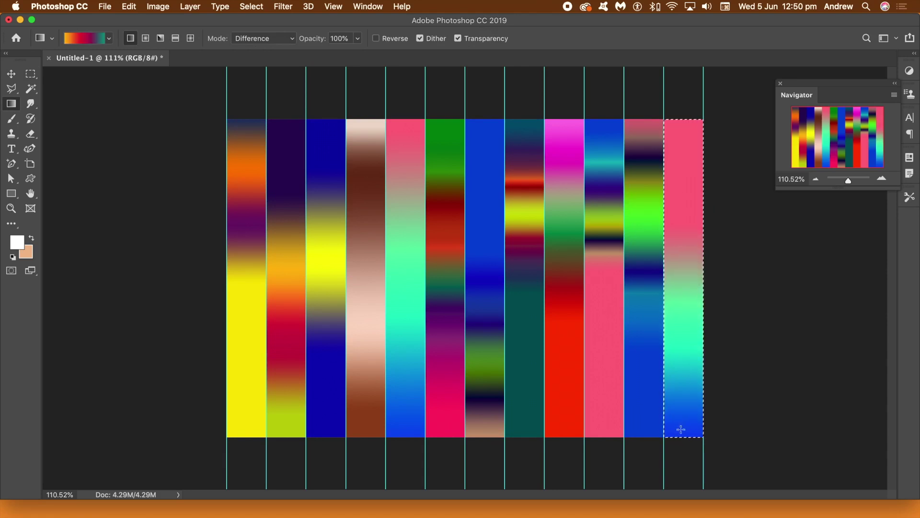
left_click_drag(682, 431, 682, 271)
left_click_drag(682, 373, 683, 200)
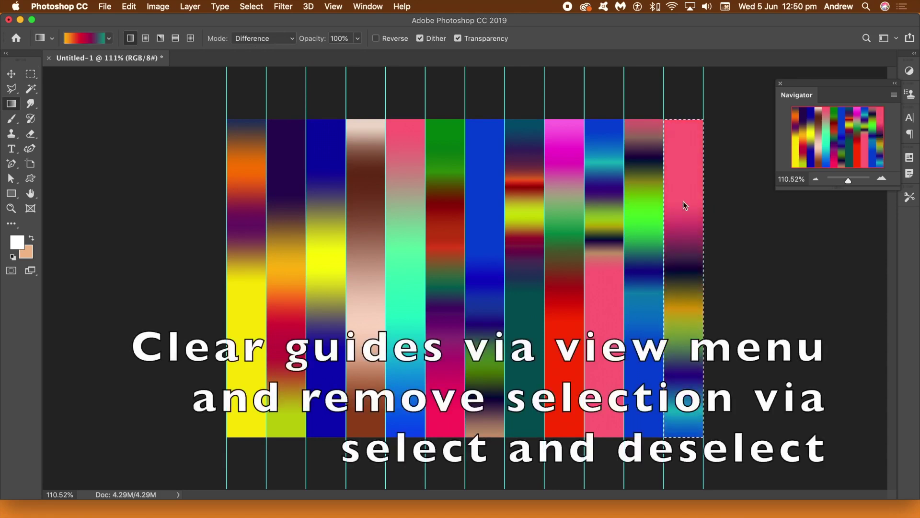
- Deselect the last strip and clear every guide, leaving only the twelve gradient strips
left_click(251, 6)
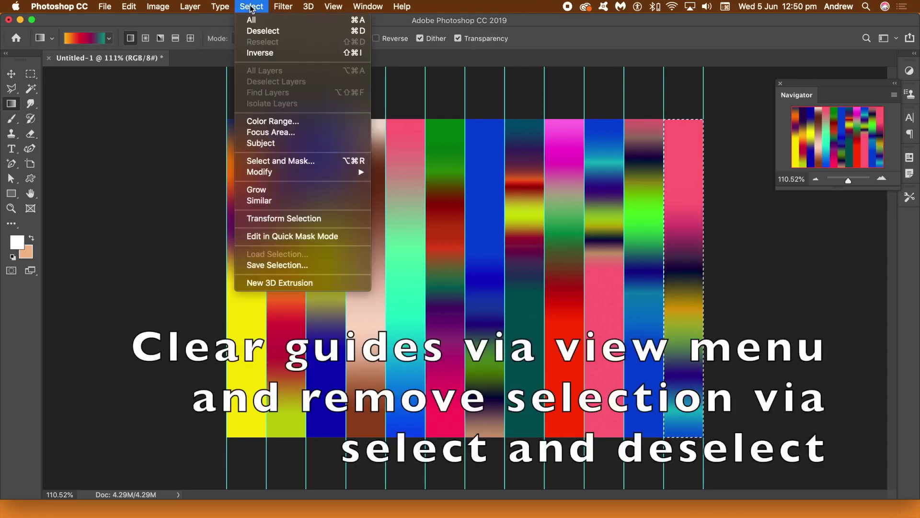
left_click(254, 31)
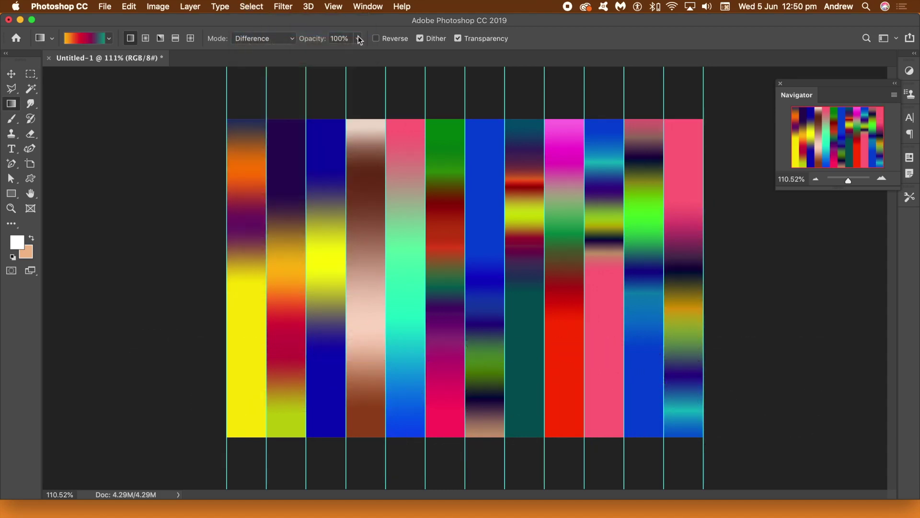
left_click(333, 7)
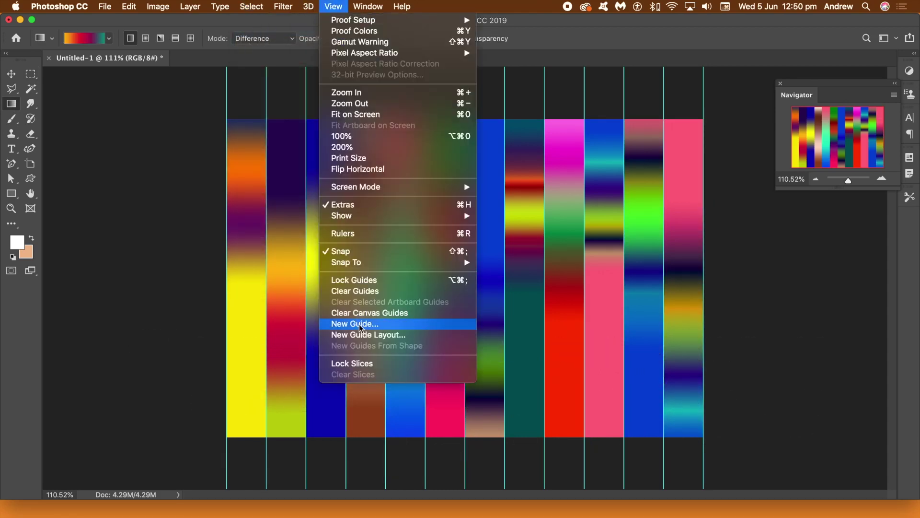
left_click(368, 292)
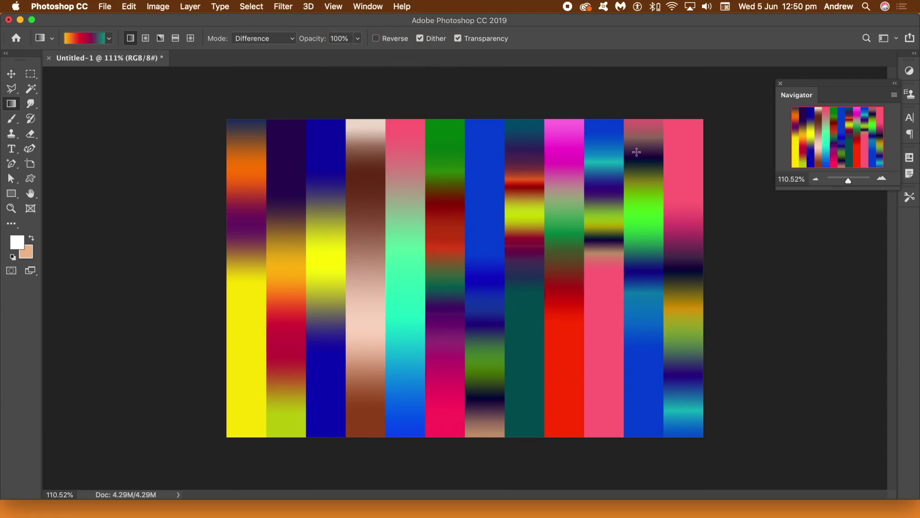
- Start a Color Lookup adjustment and preview the 3Strip.look table on the strips
left_click(158, 7)
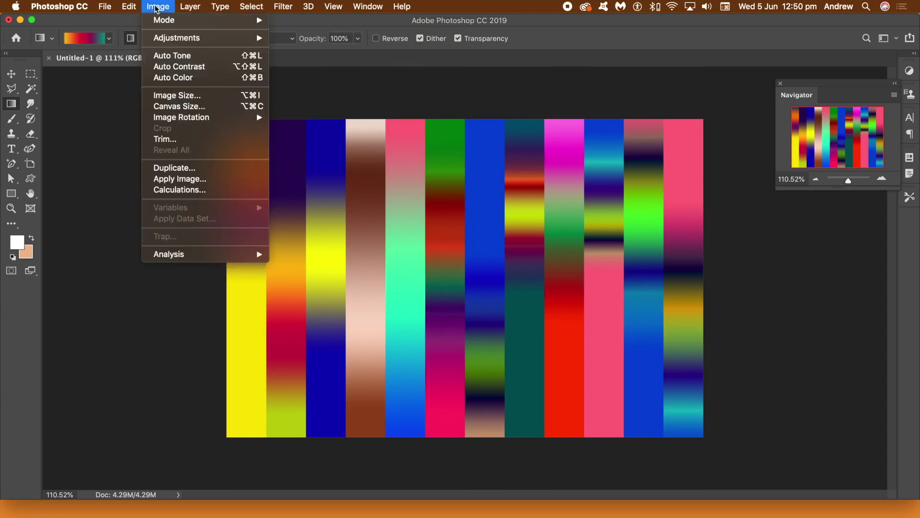
mouse_move(181, 42)
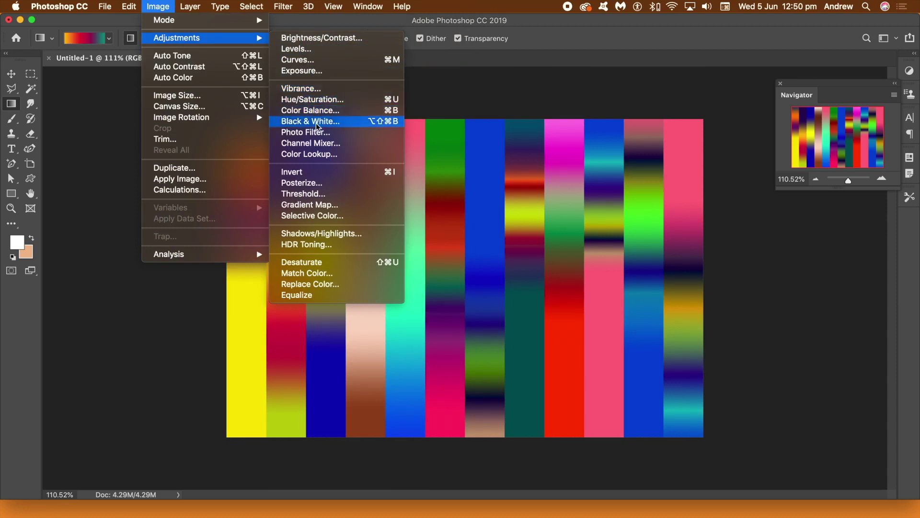
left_click(312, 154)
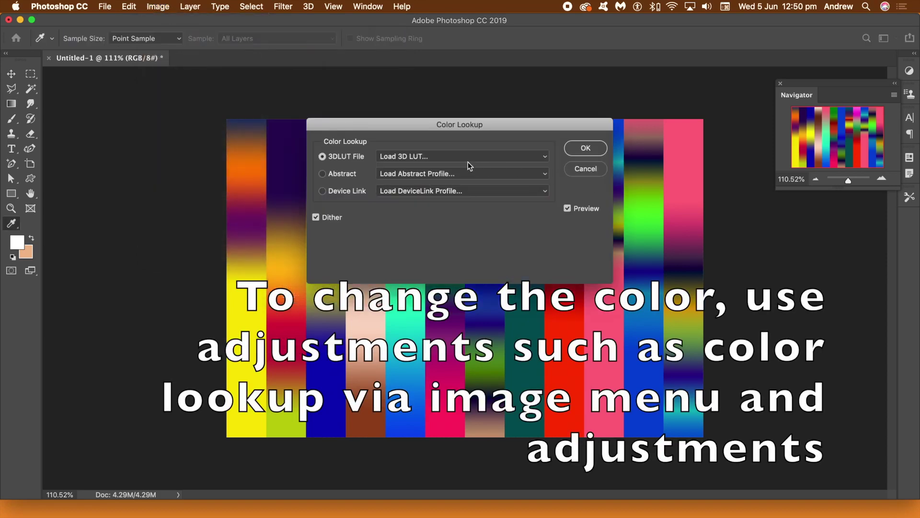
left_click(467, 160)
left_click(435, 200)
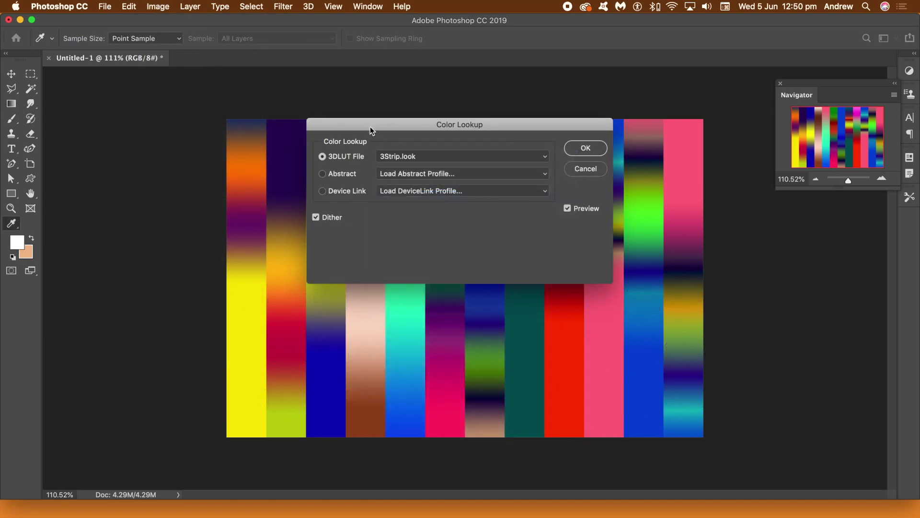
left_click_drag(370, 126, 577, 130)
- Compare FoggyNight, Fuji REALA 500D and Kodak 5218 lookups, then apply LateSunset.3DL
left_click(611, 163)
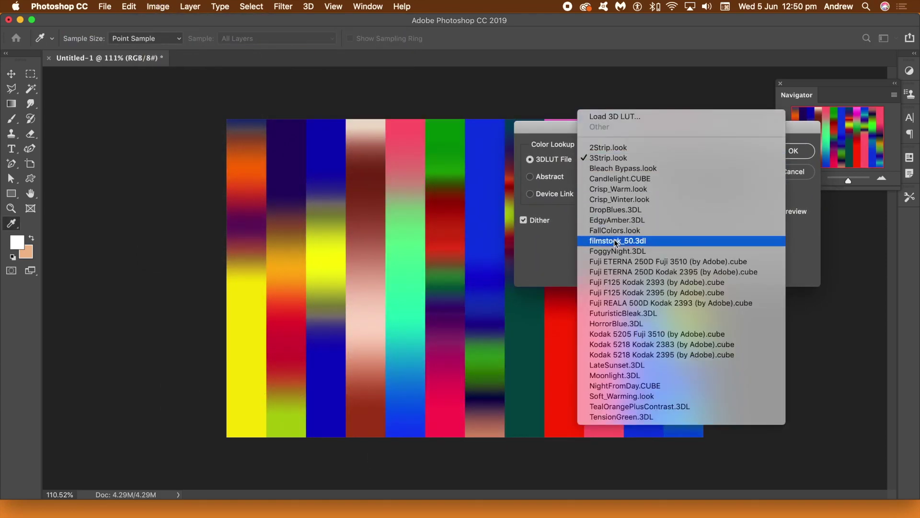
left_click(614, 240)
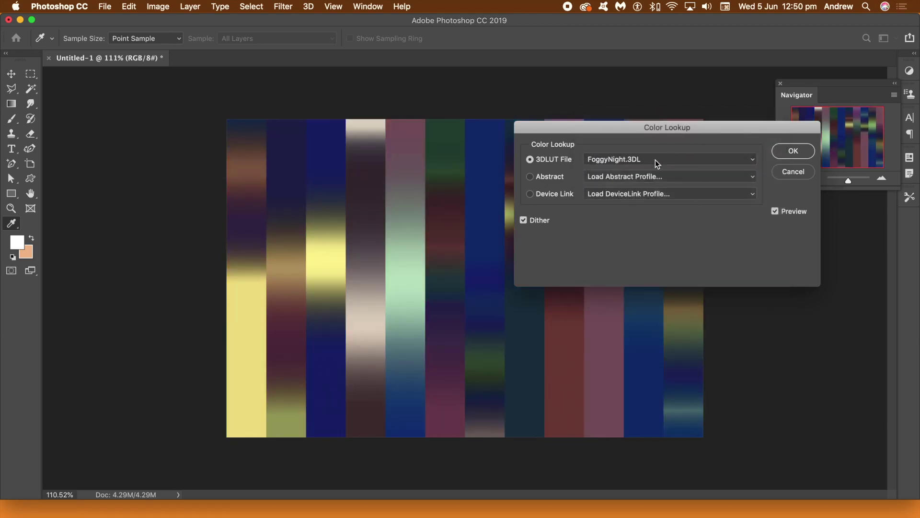
left_click(655, 159)
left_click(638, 209)
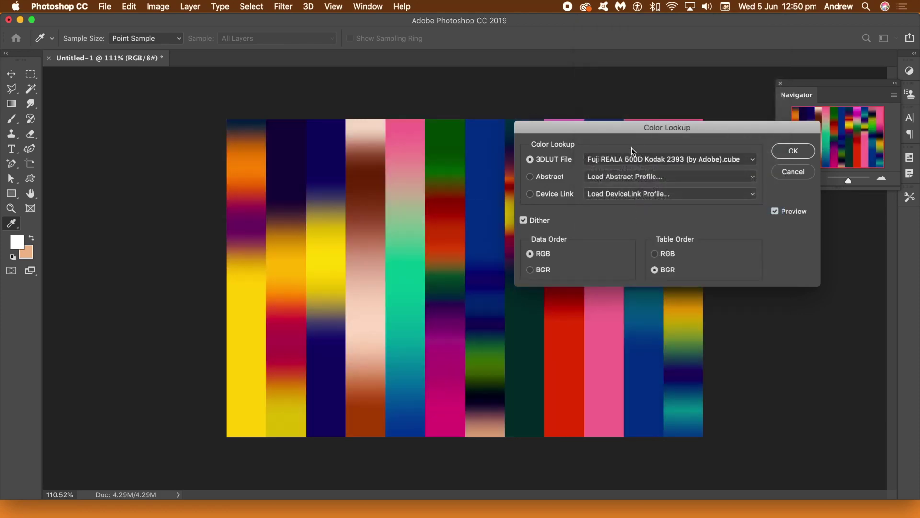
left_click(631, 159)
left_click(629, 204)
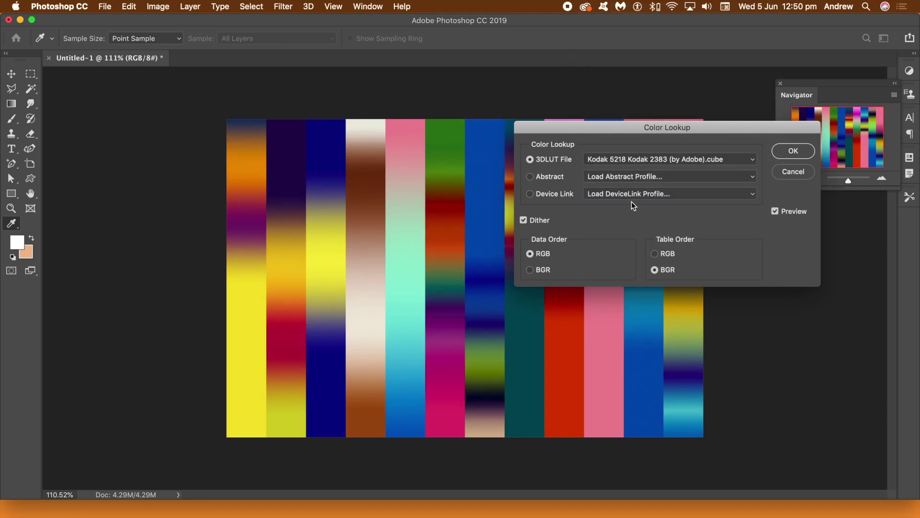
left_click(621, 163)
left_click(623, 177)
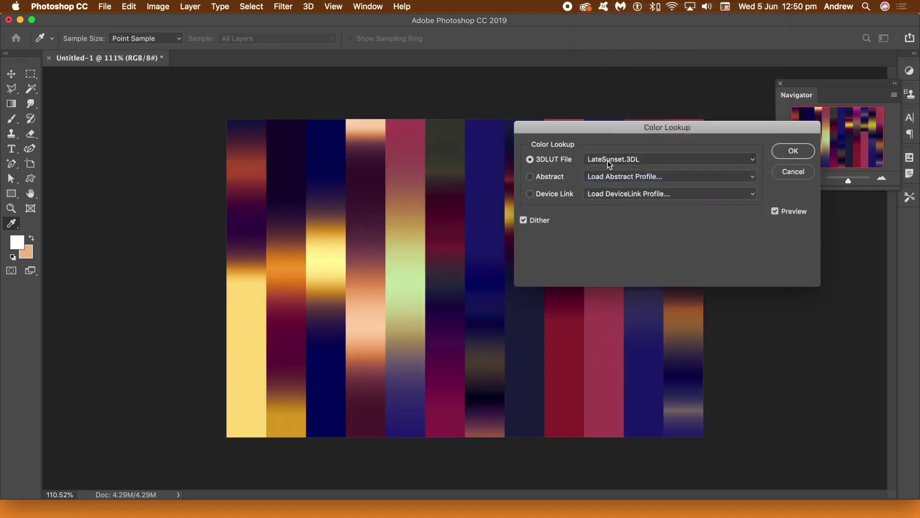
left_click(791, 151)
- Start a second Color Lookup adjustment and preview the FallColors.look table
key("g")
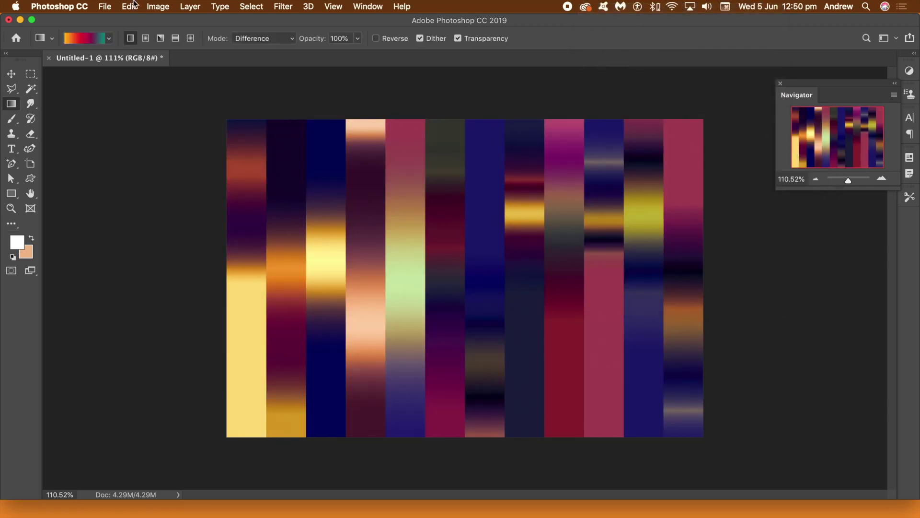
left_click(154, 7)
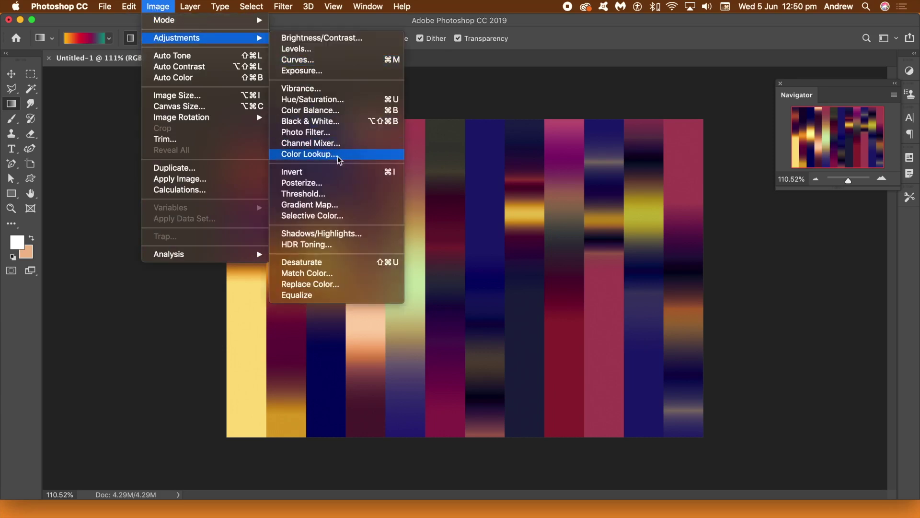
left_click(338, 155)
left_click(634, 161)
left_click(629, 263)
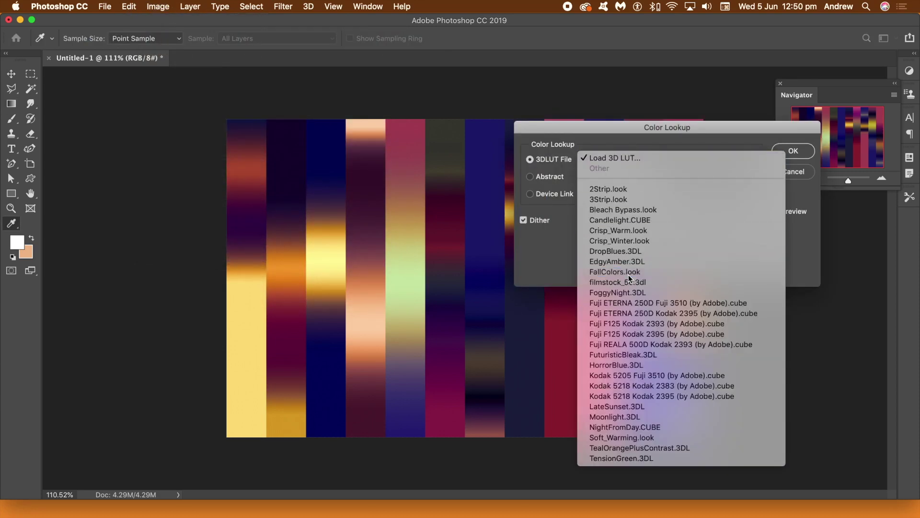
- Preview HorrorBlue.3DL, then apply LateSunset.3DL again to darken the strips
left_click(631, 161)
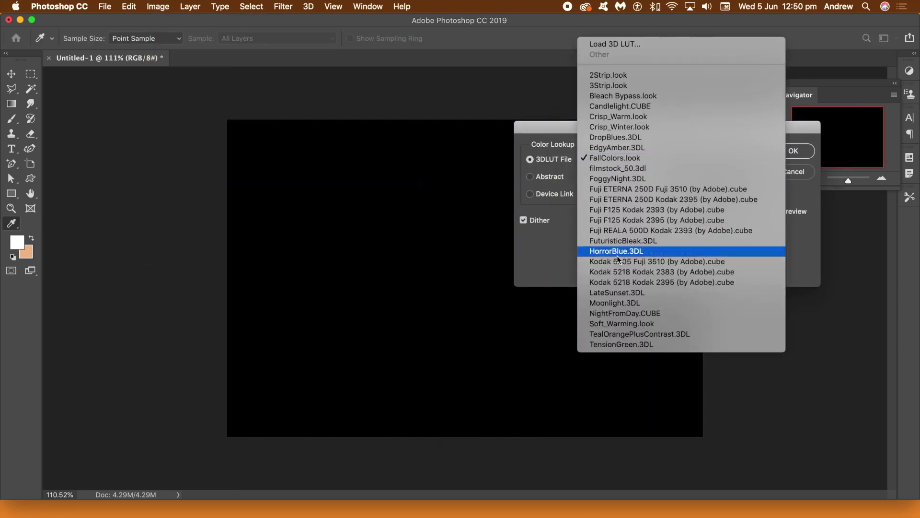
left_click(617, 255)
left_click(633, 160)
left_click(624, 204)
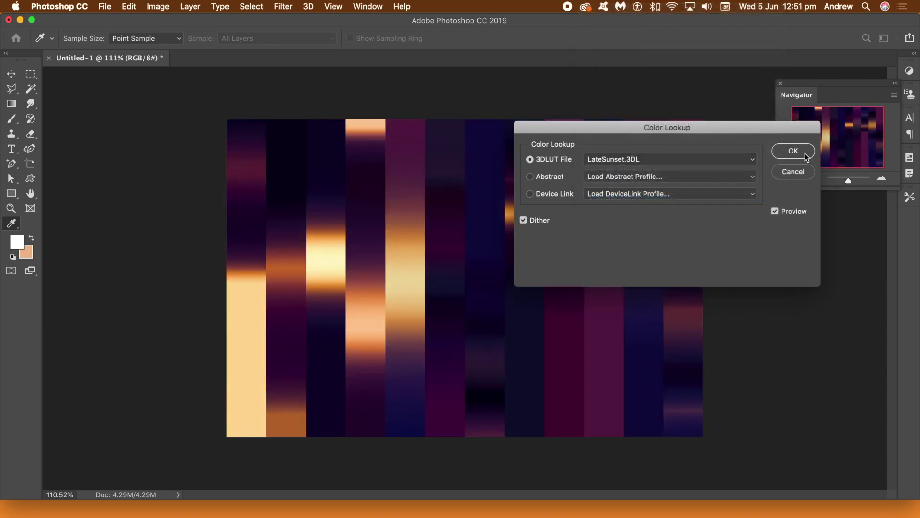
left_click(806, 152)
key("g")
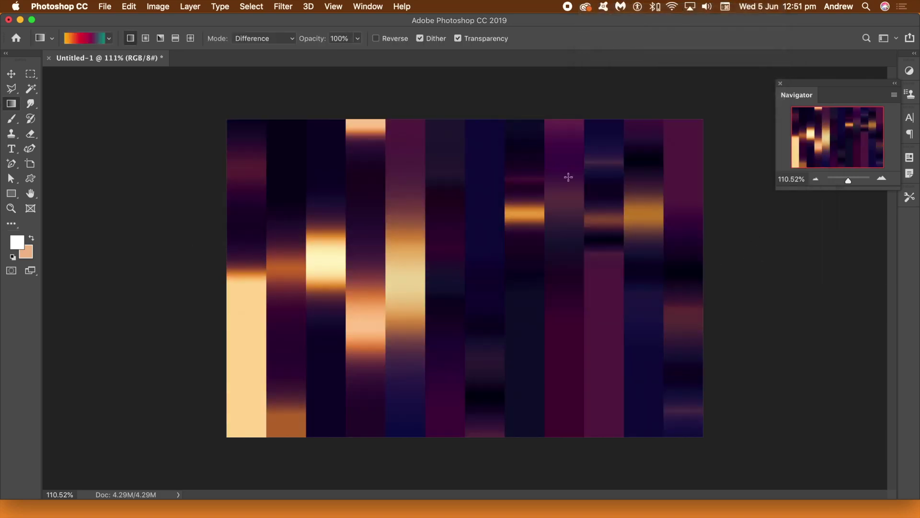